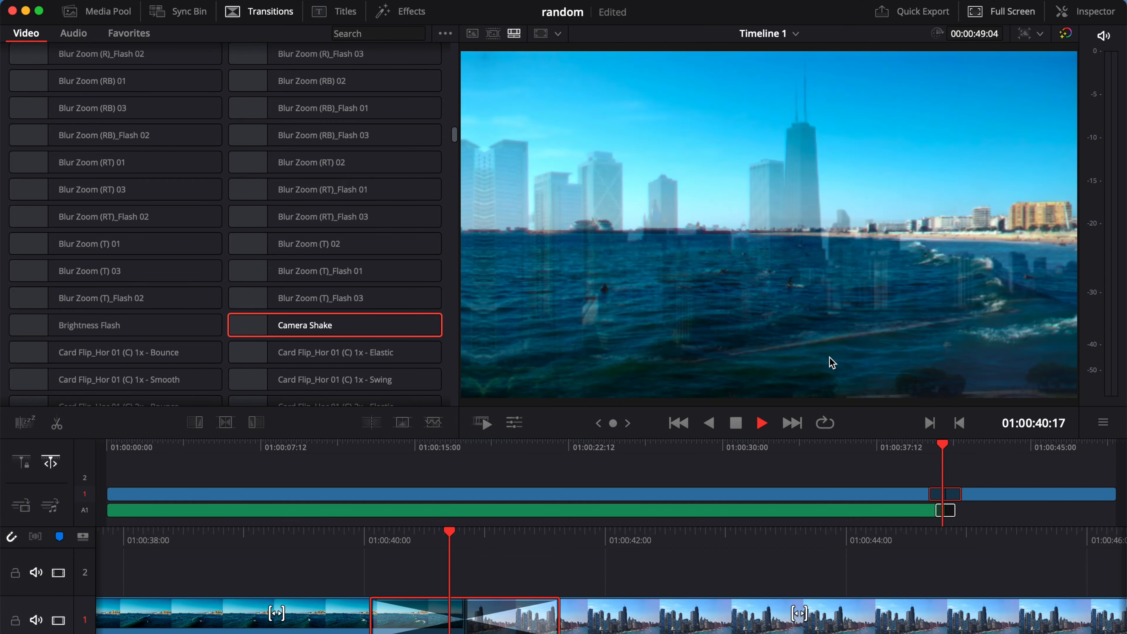
- Play through the Camera Shake transition between the ocean and city skyline clips
{"action": "key", "text": "space"}
{"action": "left_click", "coordinate": [358, 545]}
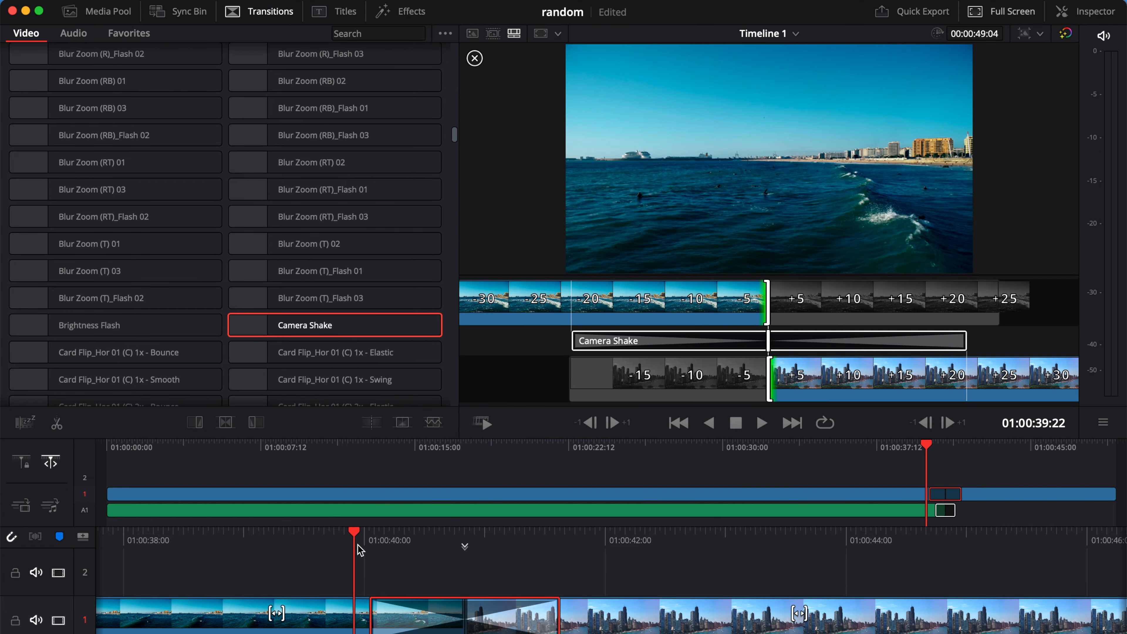
{"action": "key", "text": "space"}
{"action": "key", "text": "space"}
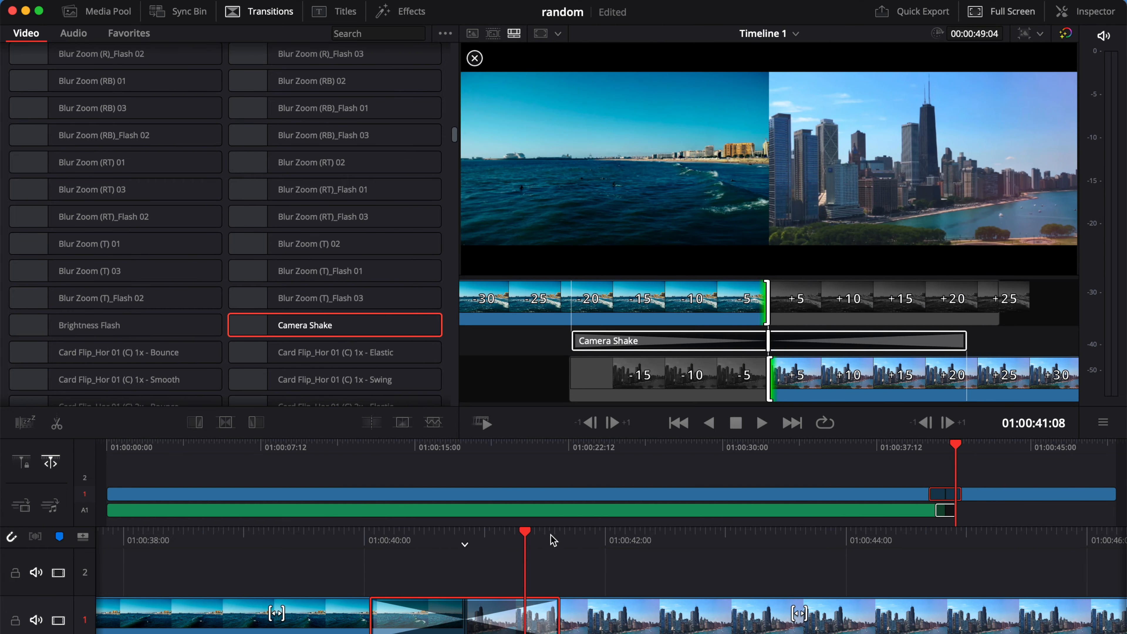
{"action": "left_click", "coordinate": [435, 539]}
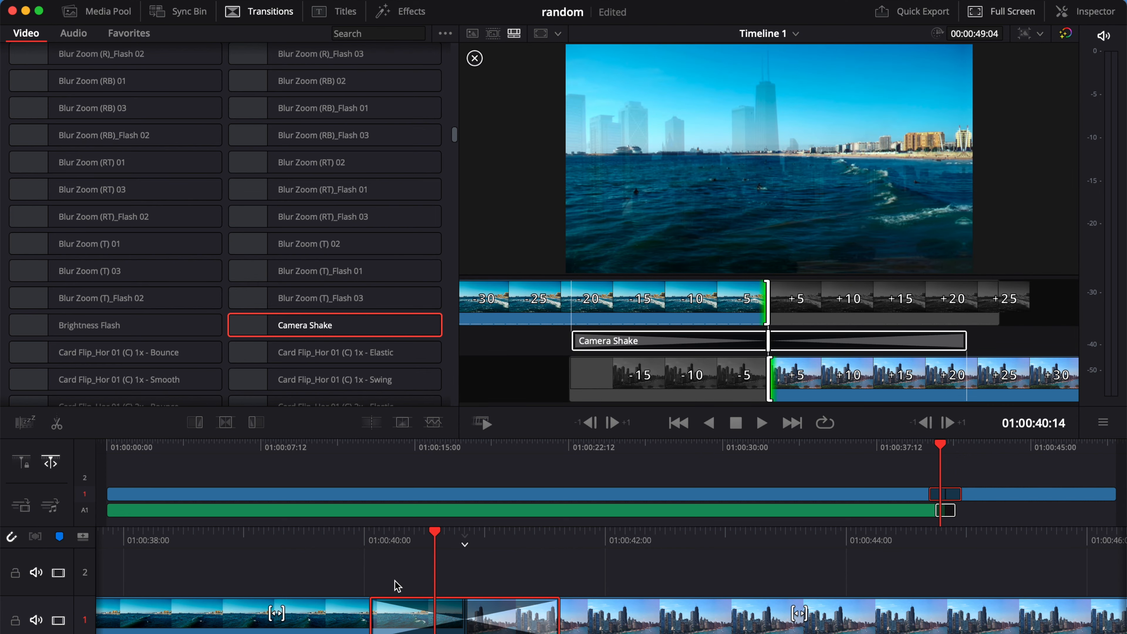
- Shorten the Camera Shake transition to 10 frames (0.4 seconds) and play it back
{"action": "left_click_drag", "start_coordinate": [371, 606], "coordinate": [441, 604]}
{"action": "left_click", "coordinate": [371, 532]}
{"action": "key", "text": "space"}
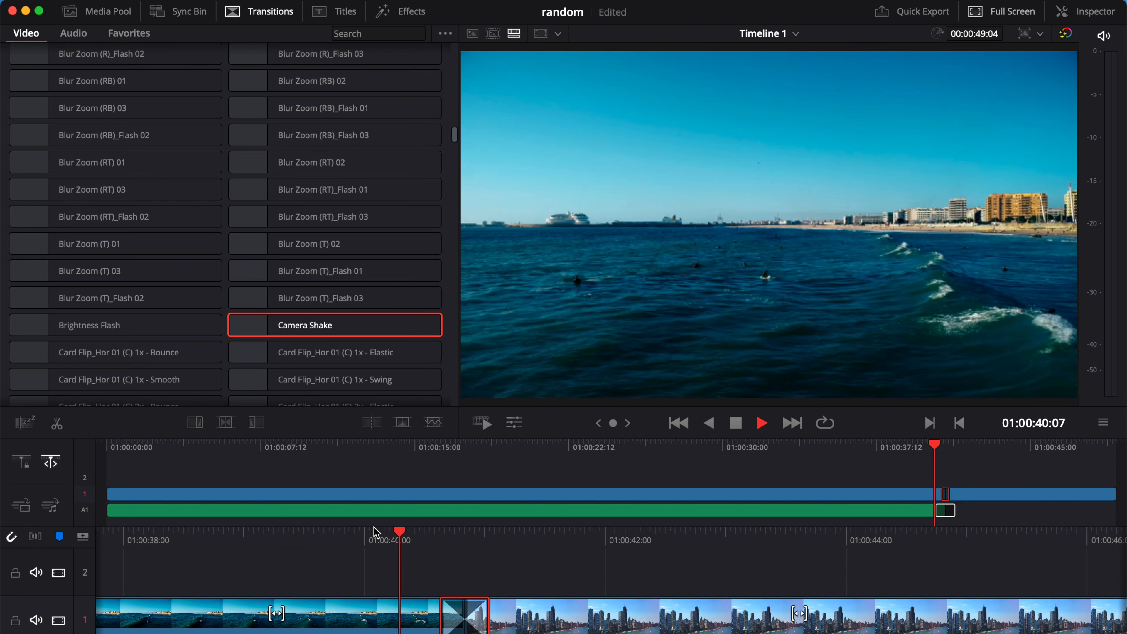
{"action": "left_click", "coordinate": [374, 529]}
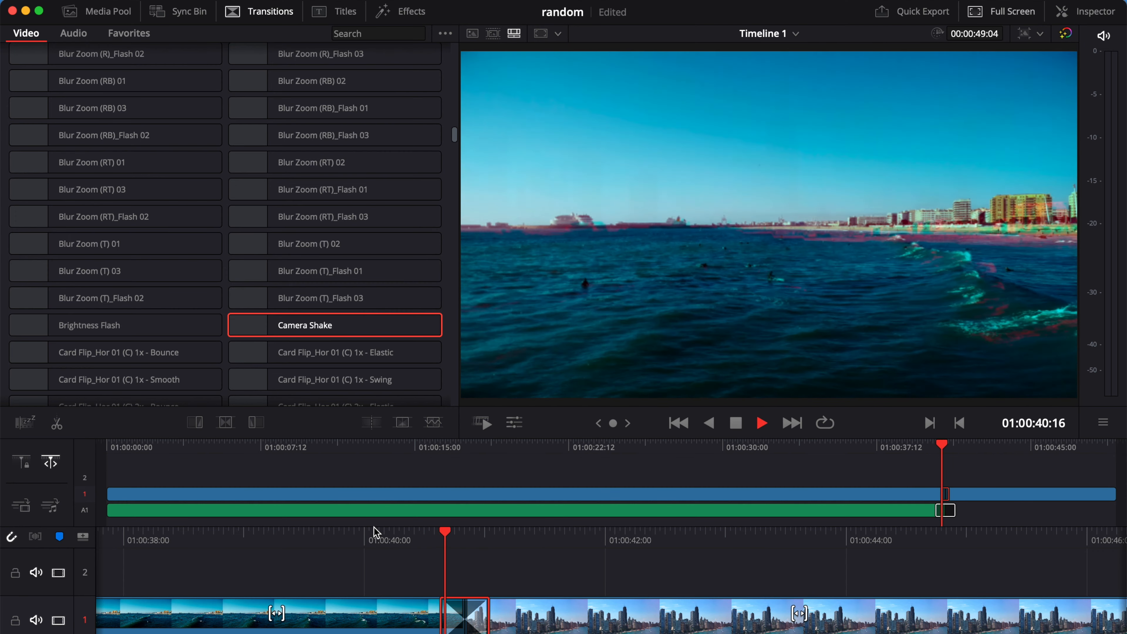
{"action": "key", "text": "space"}
{"action": "left_click", "coordinate": [460, 539]}
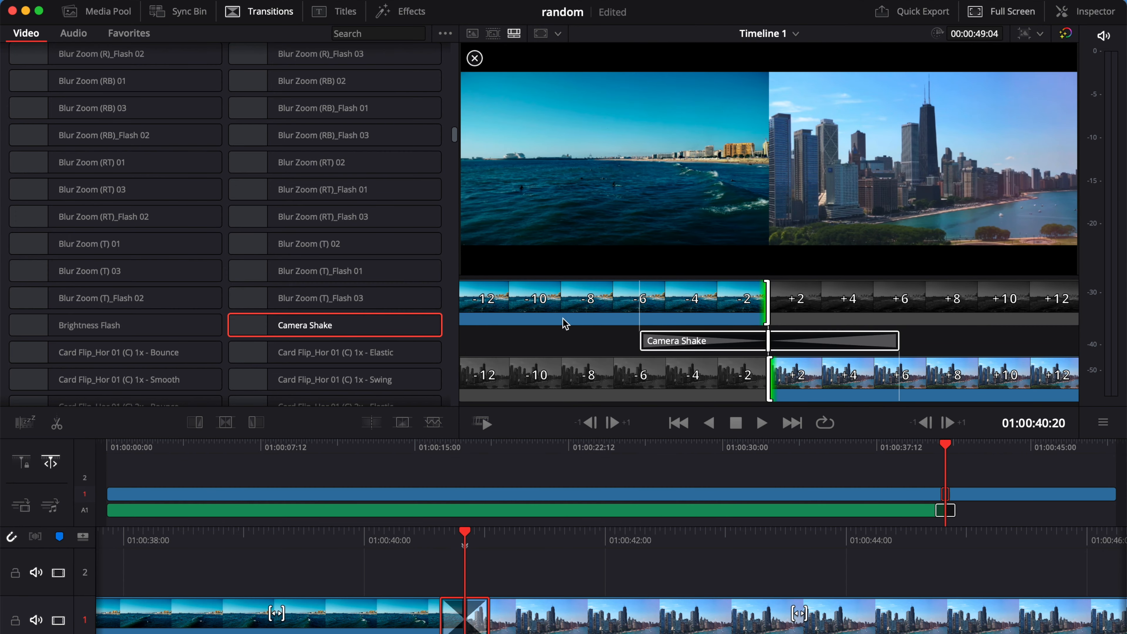
- Set the Camera Shake transition's Shake Speed to 0.567 and Shake Strength to 0.391, and enable Motion Blur
{"action": "left_click", "coordinate": [1082, 14]}
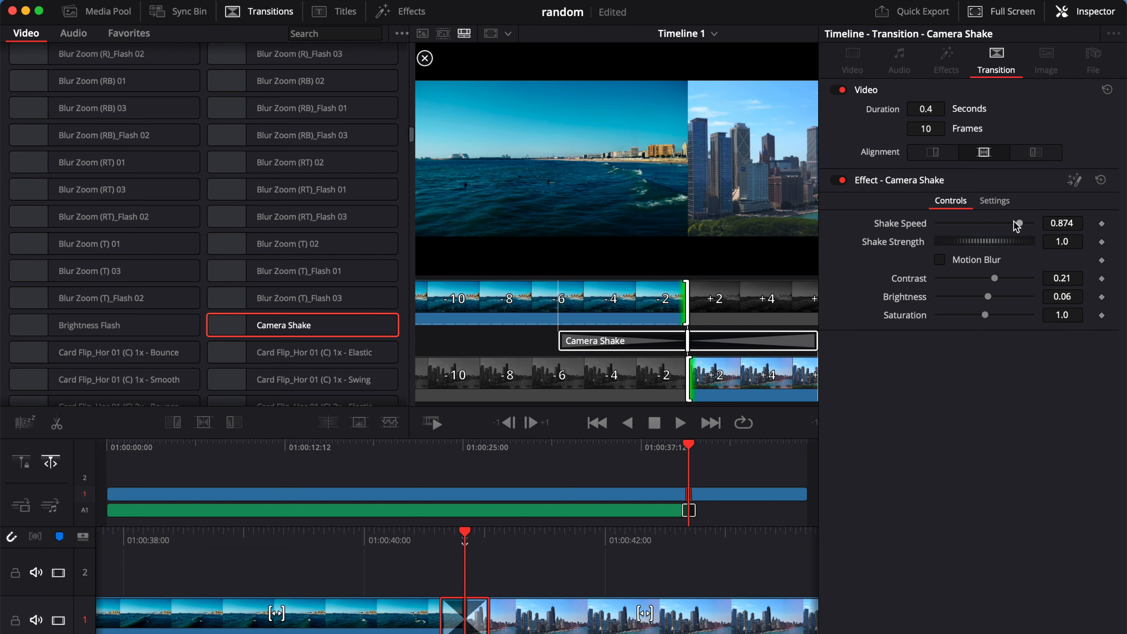
{"action": "left_click_drag", "start_coordinate": [1018, 224], "coordinate": [968, 245]}
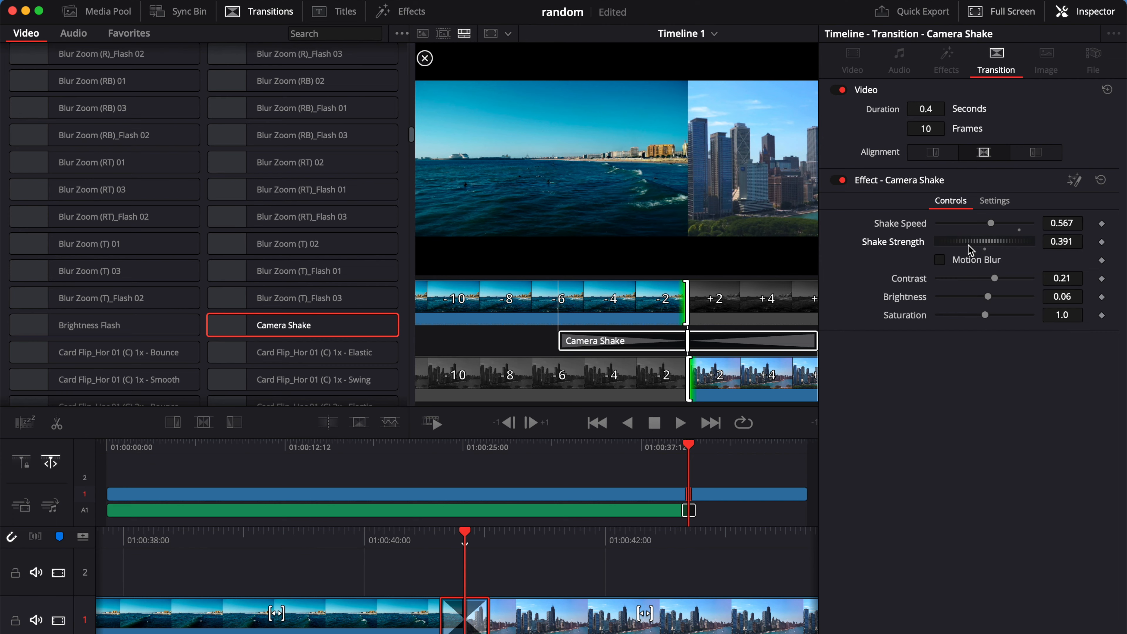
{"action": "left_click", "coordinate": [939, 259]}
{"action": "left_click", "coordinate": [1085, 11]}
- Replay the adjusted Camera Shake transition several times from just before the cut to check the shake
{"action": "left_click", "coordinate": [415, 535]}
{"action": "left_click", "coordinate": [377, 535]}
{"action": "key", "text": "space"}
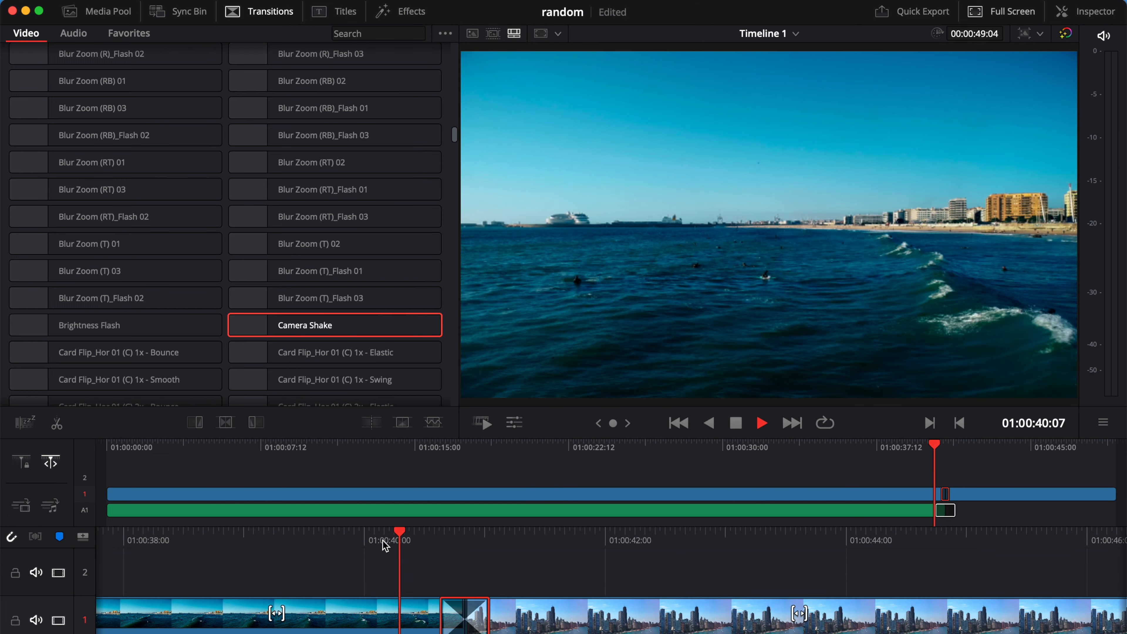
{"action": "left_click", "coordinate": [385, 542]}
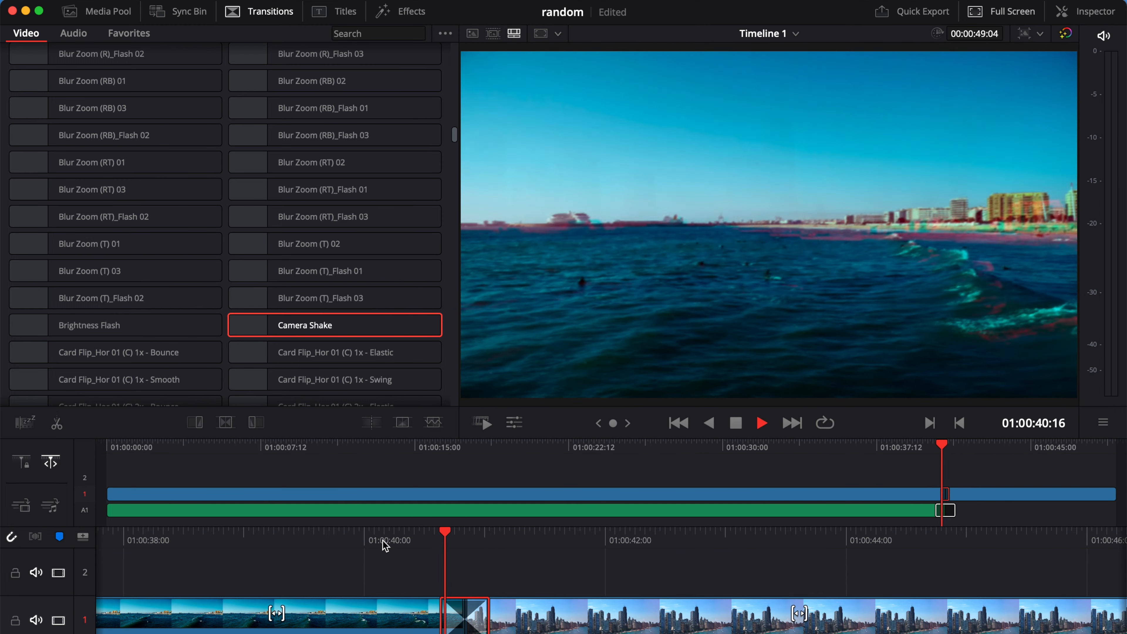
{"action": "key", "text": "space"}
{"action": "left_click", "coordinate": [404, 535]}
{"action": "key", "text": "space"}
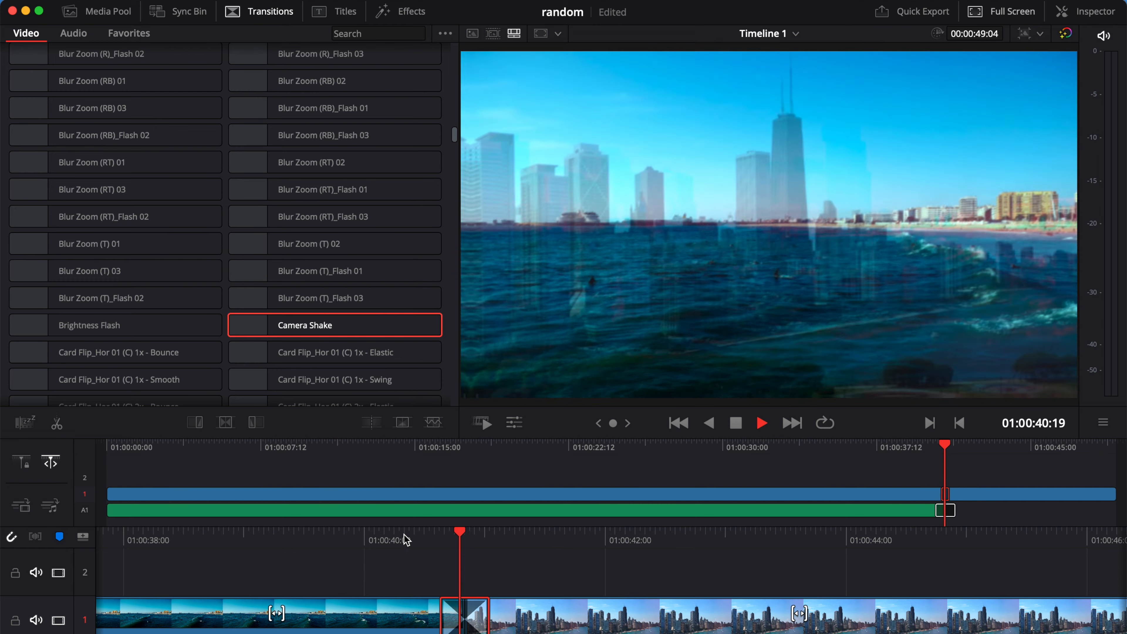
{"action": "left_click", "coordinate": [404, 535]}
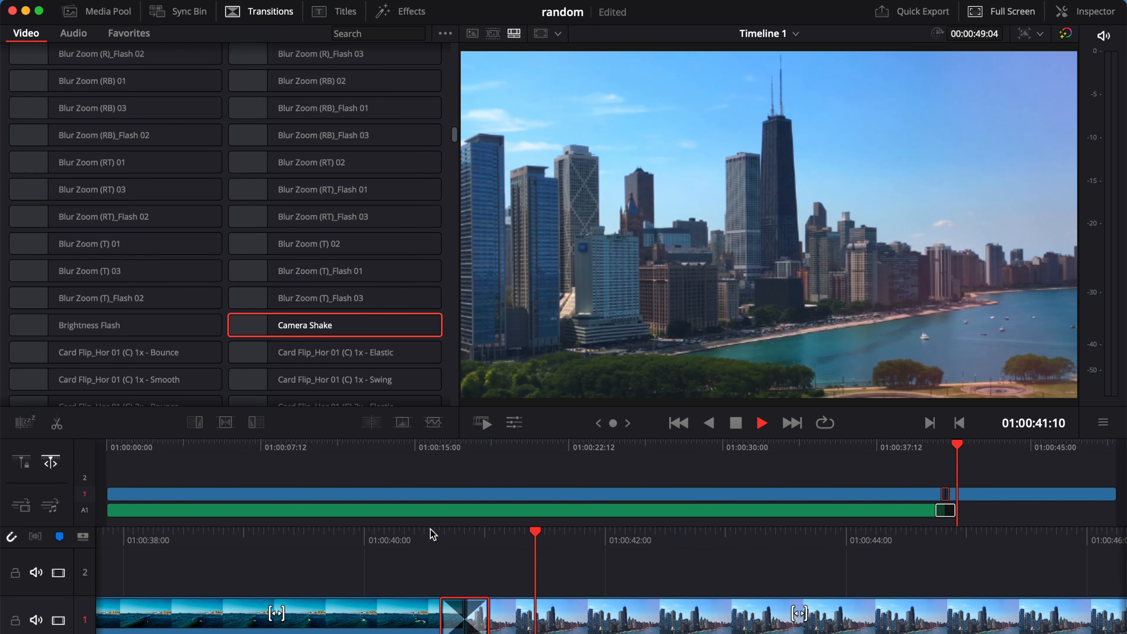
{"action": "left_click", "coordinate": [433, 535]}
{"action": "left_click", "coordinate": [432, 535]}
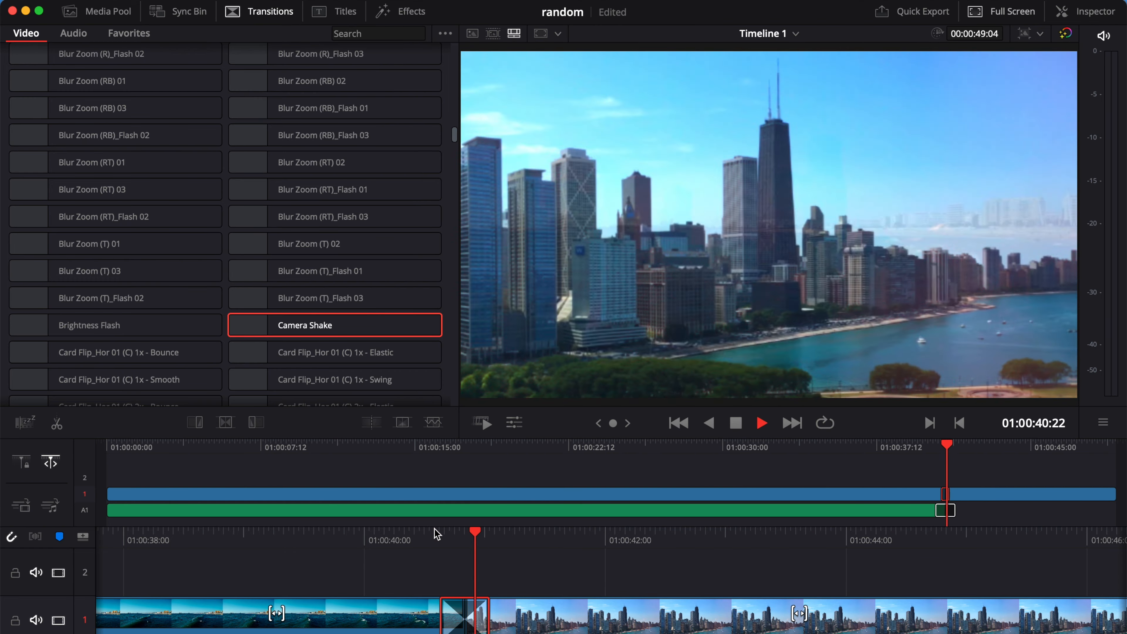
{"action": "key", "text": "space"}
{"action": "left_click", "coordinate": [459, 530]}
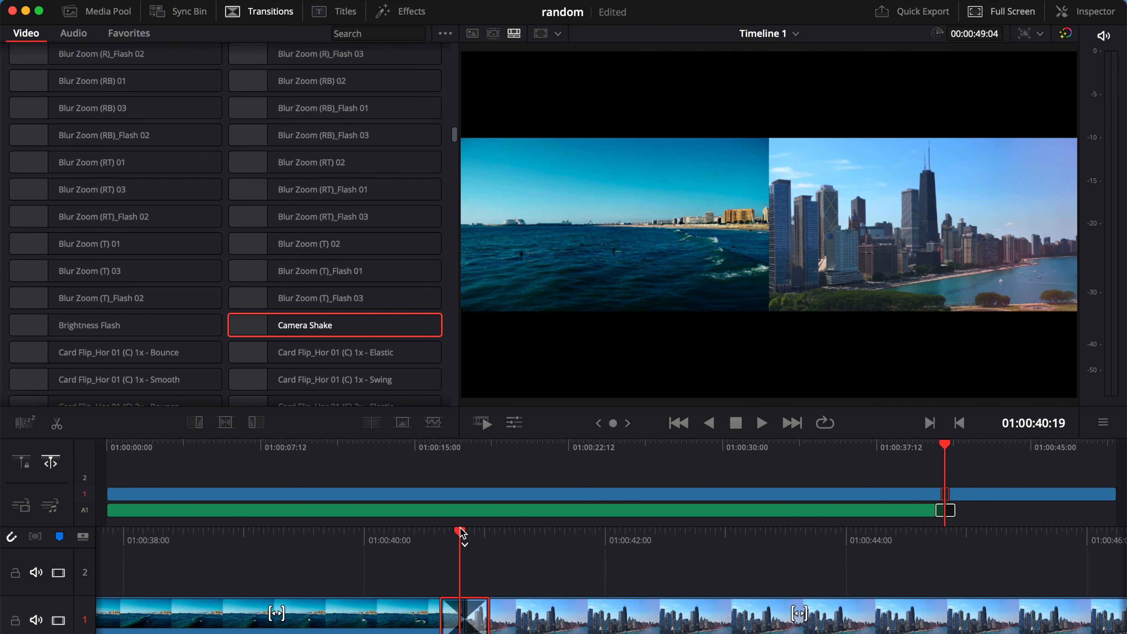
- Replace the Camera Shake transition at the ocean-to-skyline cut with Pan to Right - Smooth
{"action": "left_click", "coordinate": [439, 542]}
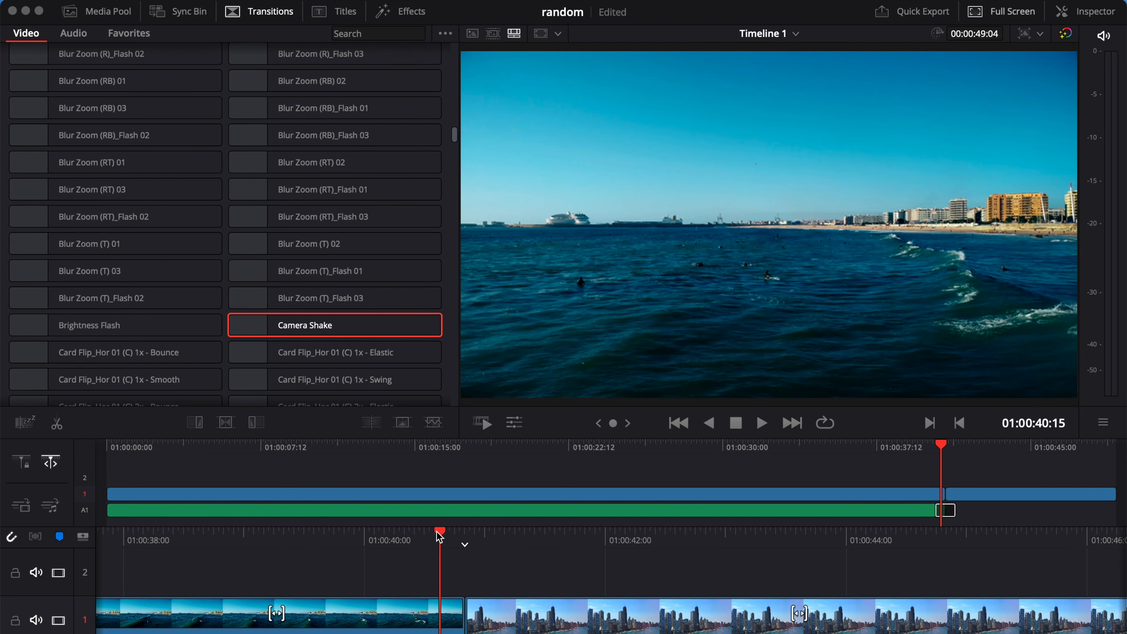
{"action": "scroll", "coordinate": [266, 319], "scroll_direction": "down", "scroll_amount": 15}
{"action": "left_click", "coordinate": [151, 317]}
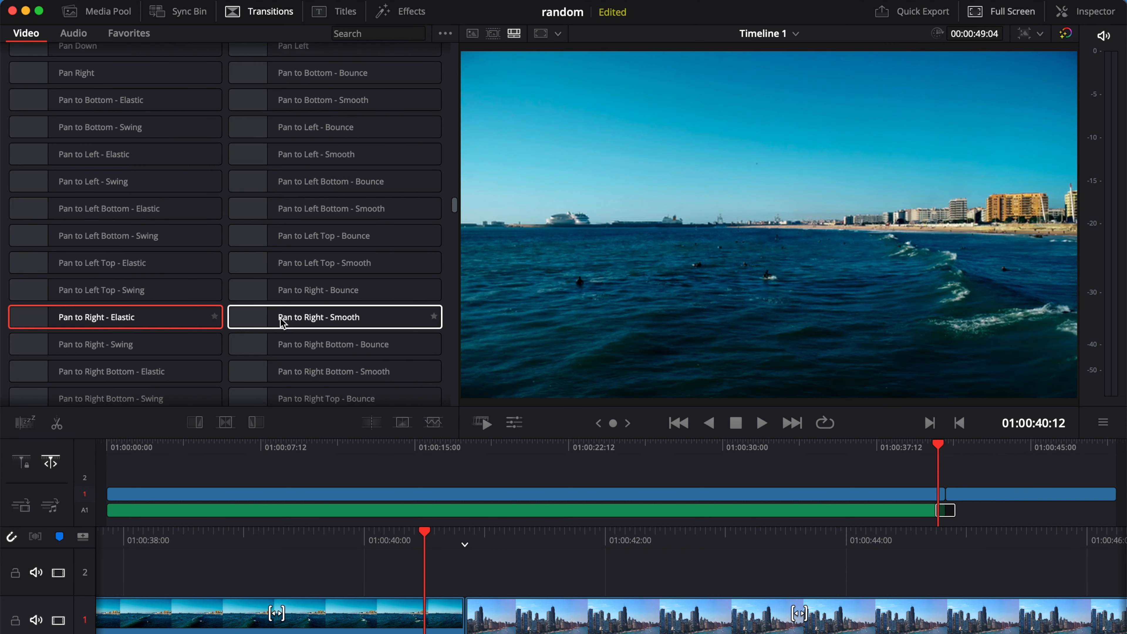
{"action": "left_click_drag", "start_coordinate": [270, 322], "coordinate": [464, 619]}
{"action": "left_click", "coordinate": [401, 543]}
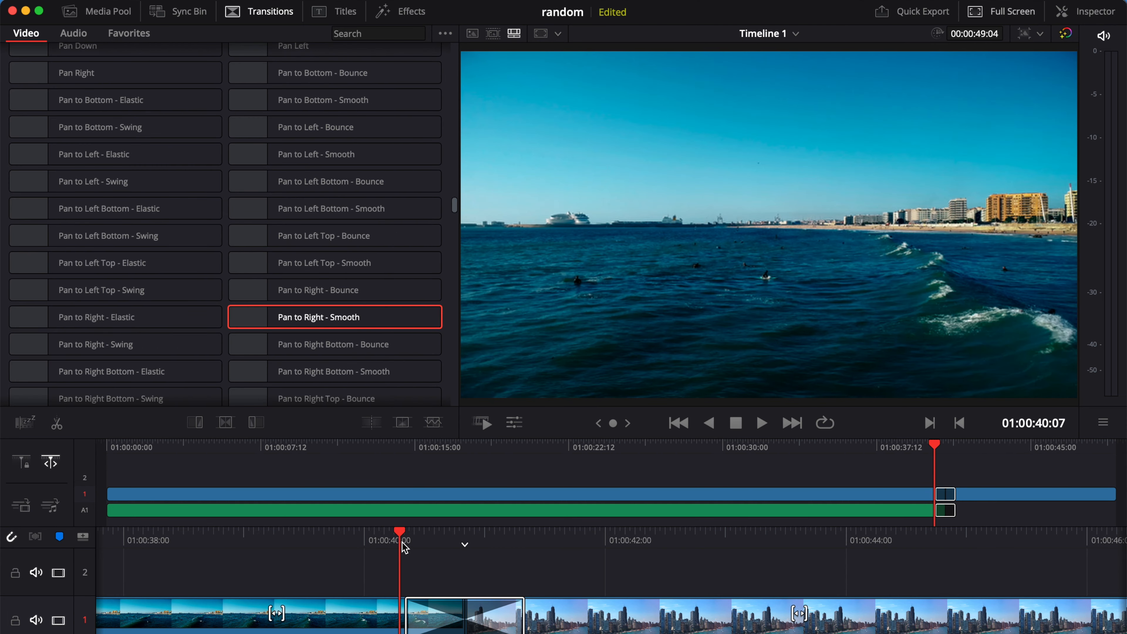
- Set the Pan to Right - Smooth transition's motion blur Quality to 7 and Shutter Angle to 385.5, and play it back
{"action": "left_click", "coordinate": [480, 614]}
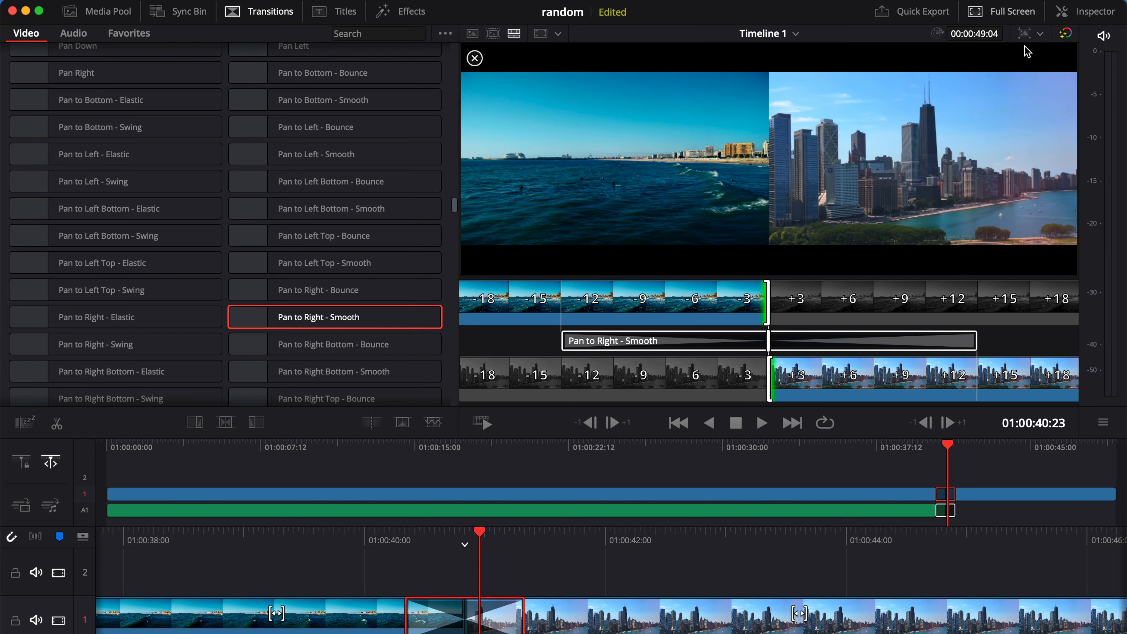
{"action": "left_click", "coordinate": [1063, 13]}
{"action": "left_click_drag", "start_coordinate": [1031, 243], "coordinate": [970, 243]}
{"action": "left_click_drag", "start_coordinate": [1028, 263], "coordinate": [987, 261]}
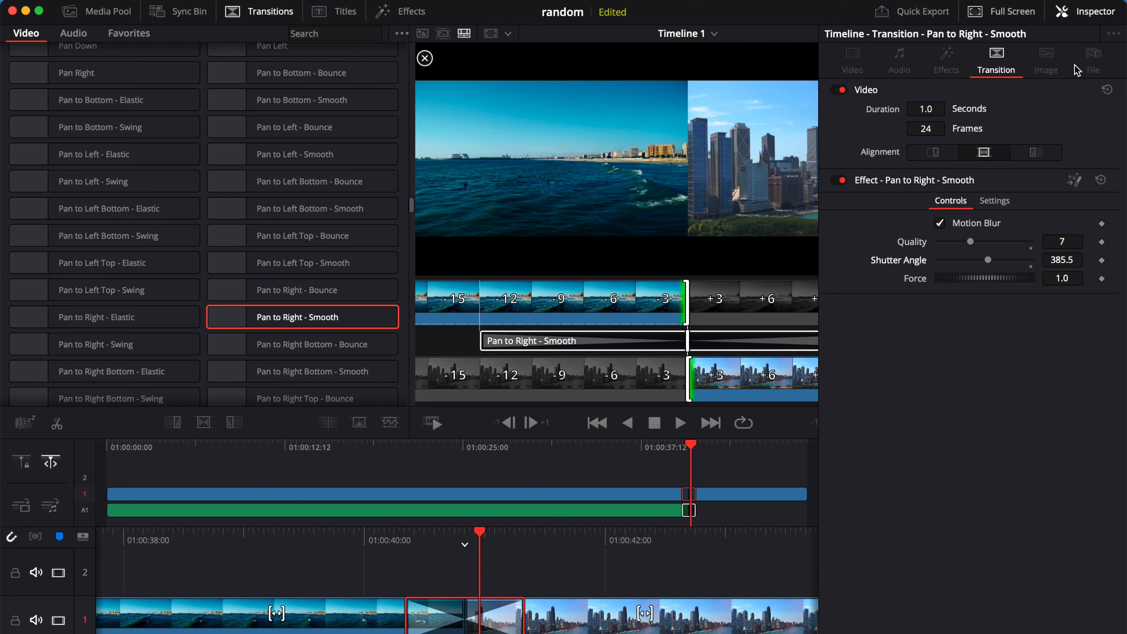
{"action": "left_click", "coordinate": [1085, 11]}
{"action": "key", "text": "space"}
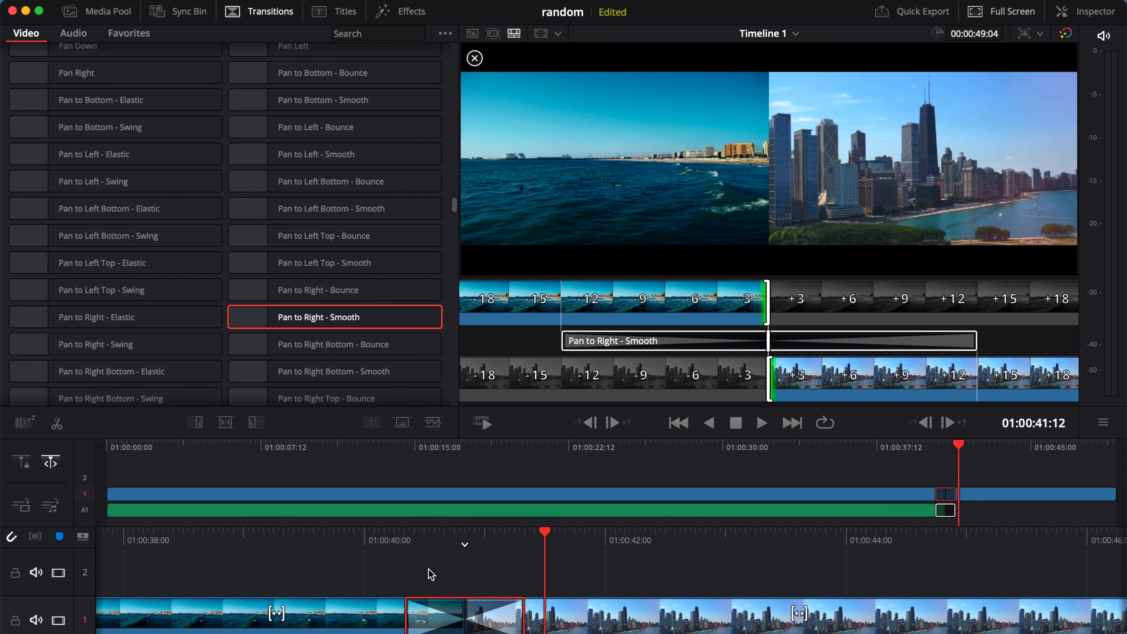
- Shorten the Pan to Right - Smooth transition to 12 frames (0.5 seconds) and review its settings
{"action": "left_click_drag", "start_coordinate": [404, 616], "coordinate": [437, 615]}
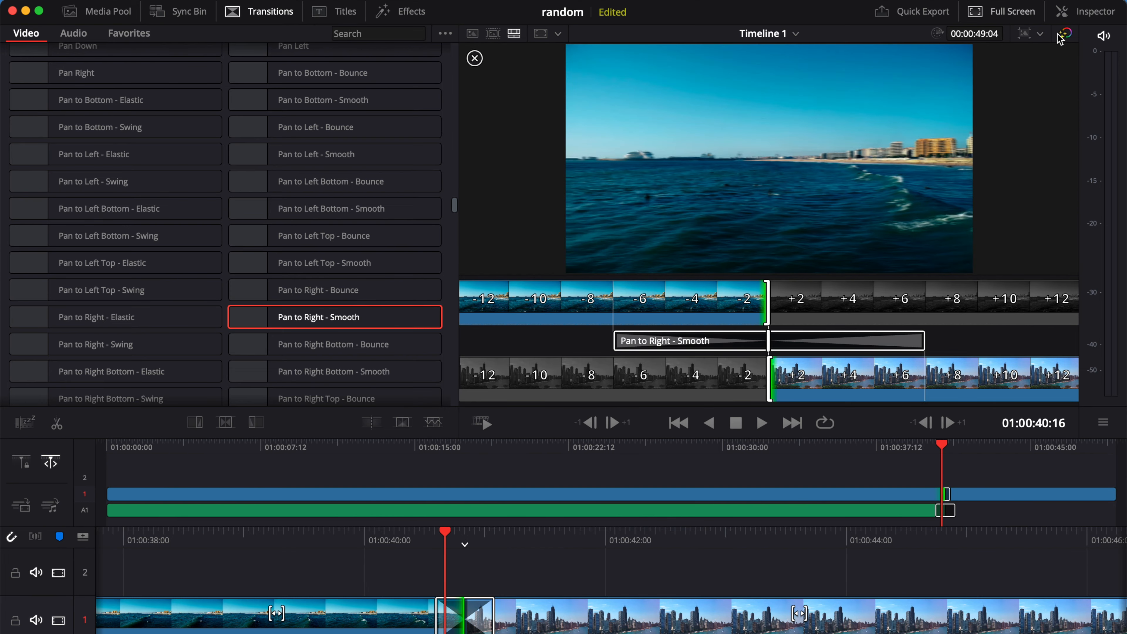
{"action": "left_click", "coordinate": [1082, 11]}
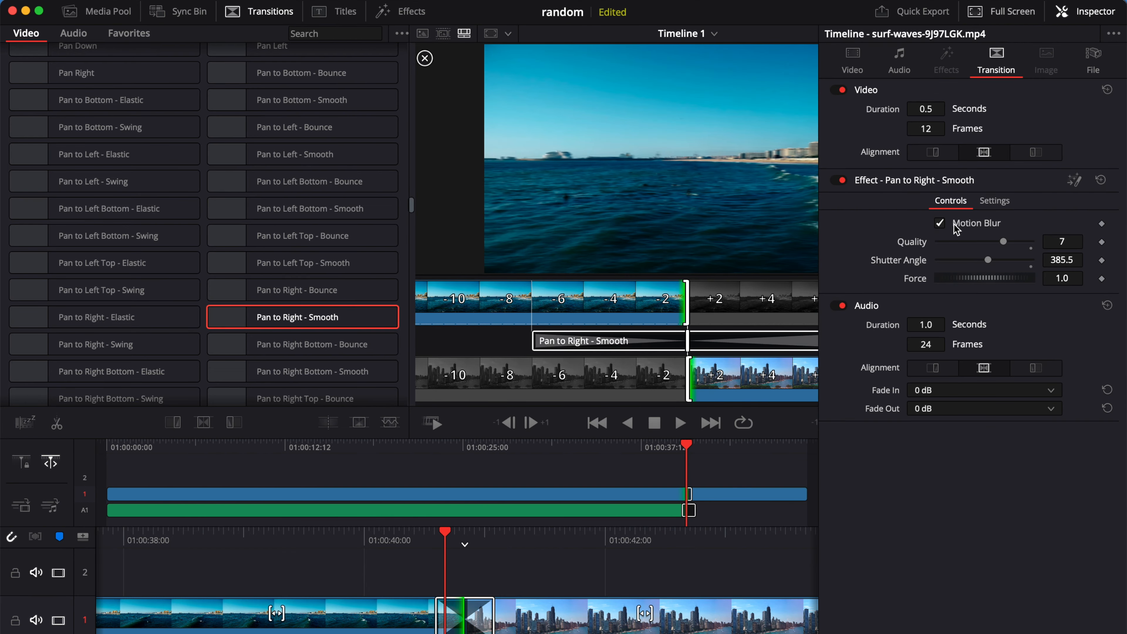
{"action": "left_click", "coordinate": [1082, 11]}
- Replace the Pan to Right - Smooth transition at the cut with Paint On, shorten it and play it back
{"action": "scroll", "coordinate": [295, 182], "scroll_direction": "up", "scroll_amount": 4}
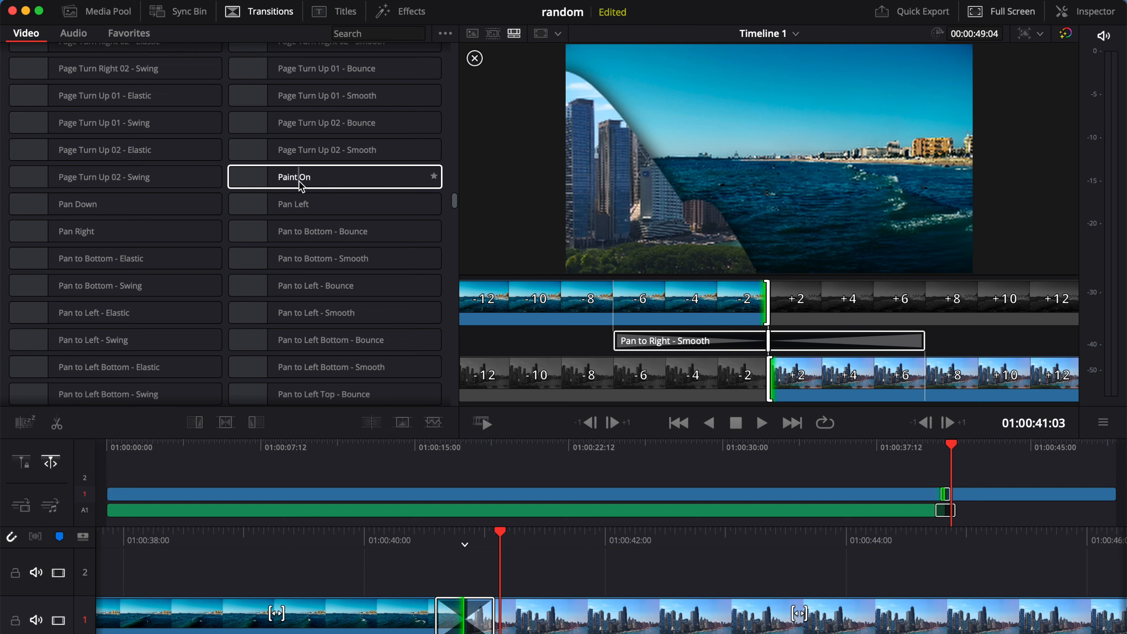
{"action": "left_click_drag", "start_coordinate": [465, 544], "coordinate": [370, 544]}
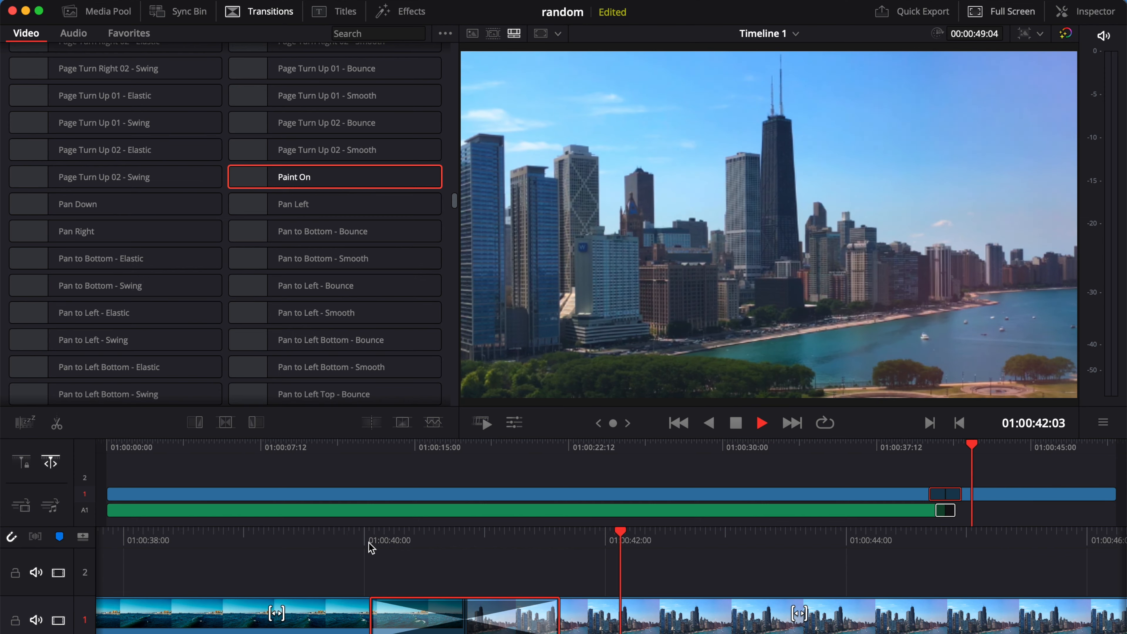
{"action": "left_click_drag", "start_coordinate": [371, 610], "coordinate": [437, 604]}
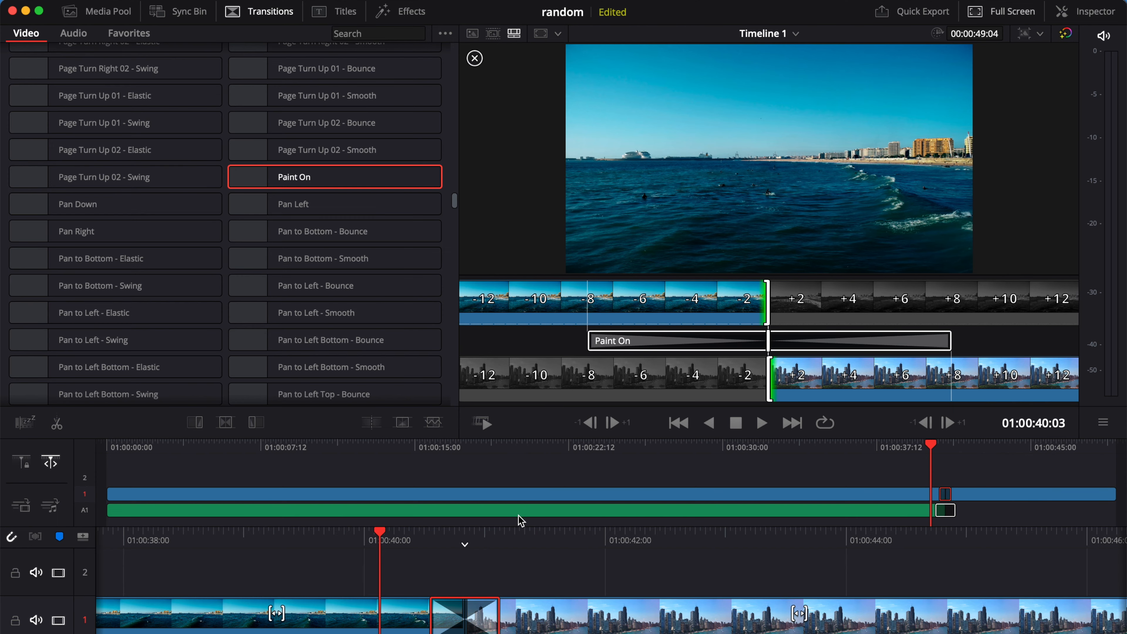
{"action": "key", "text": "space"}
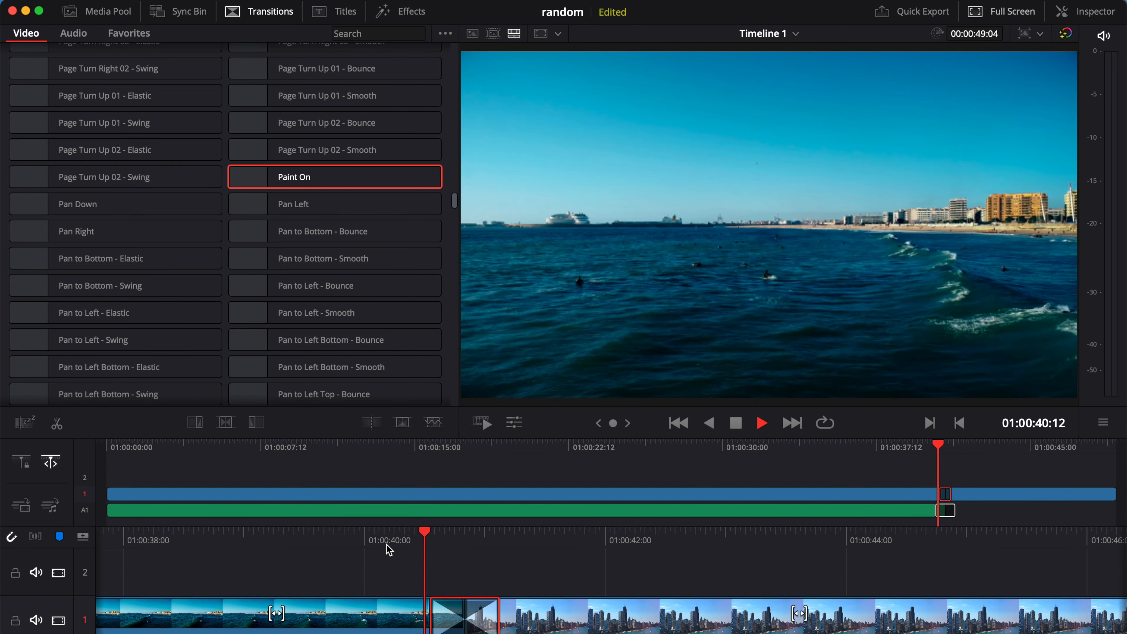
- Delete the Paint On transition and apply Perspective CW 03 - Left at the cut between the ocean and skyline clips
{"action": "scroll", "coordinate": [260, 162], "scroll_direction": "down", "scroll_amount": 2}
{"action": "left_click", "coordinate": [260, 162]}
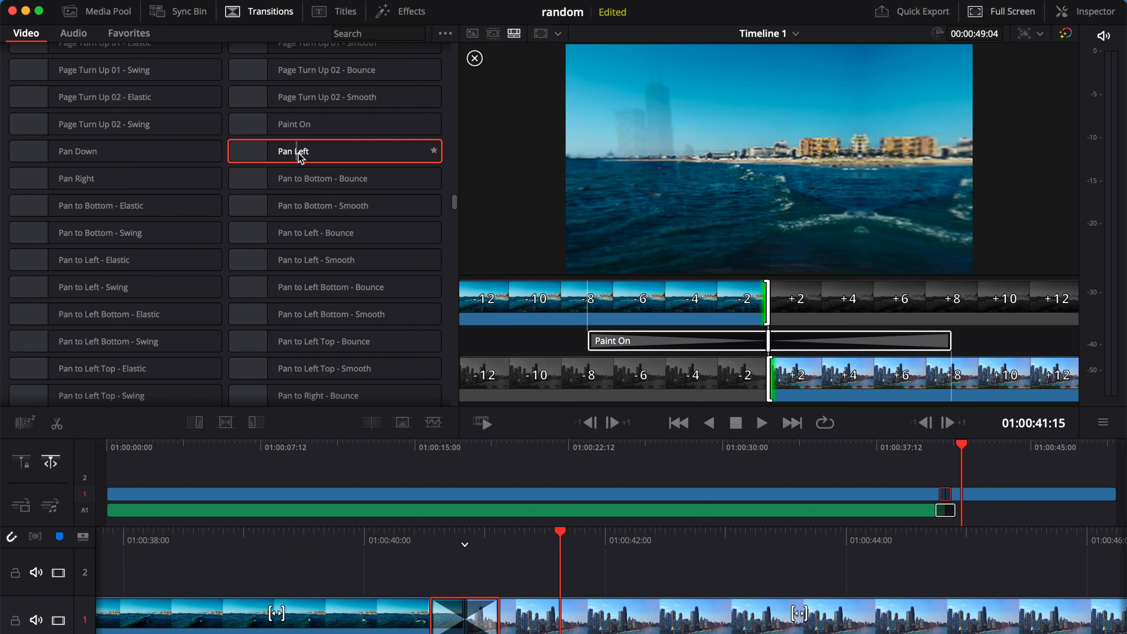
{"action": "scroll", "coordinate": [294, 247], "scroll_direction": "down", "scroll_amount": 10}
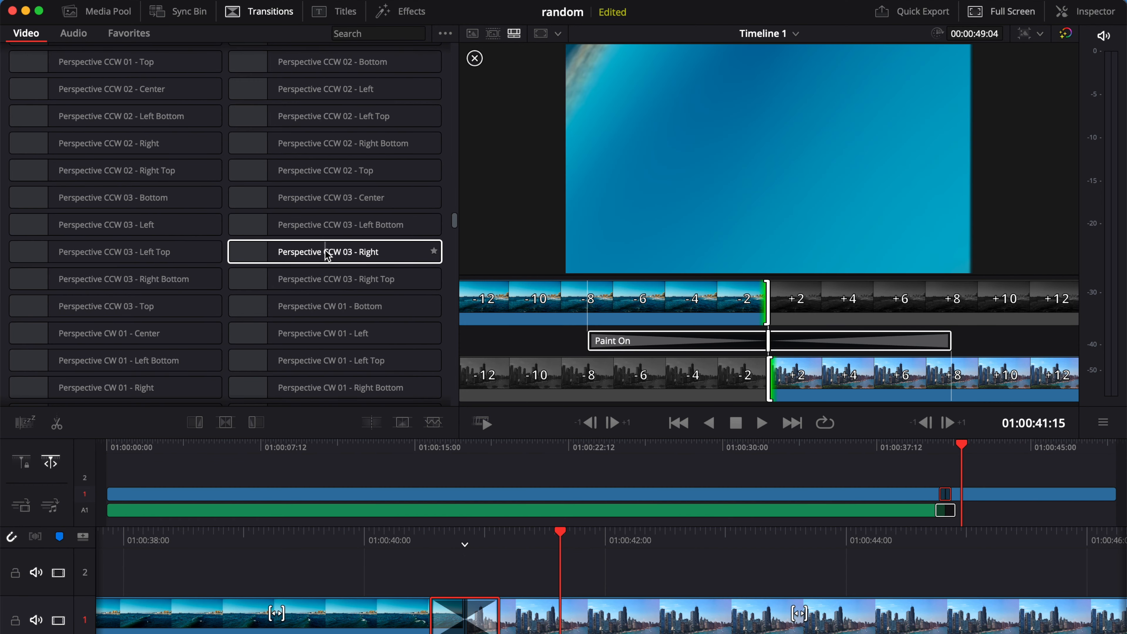
{"action": "scroll", "coordinate": [327, 259], "scroll_direction": "down", "scroll_amount": 2}
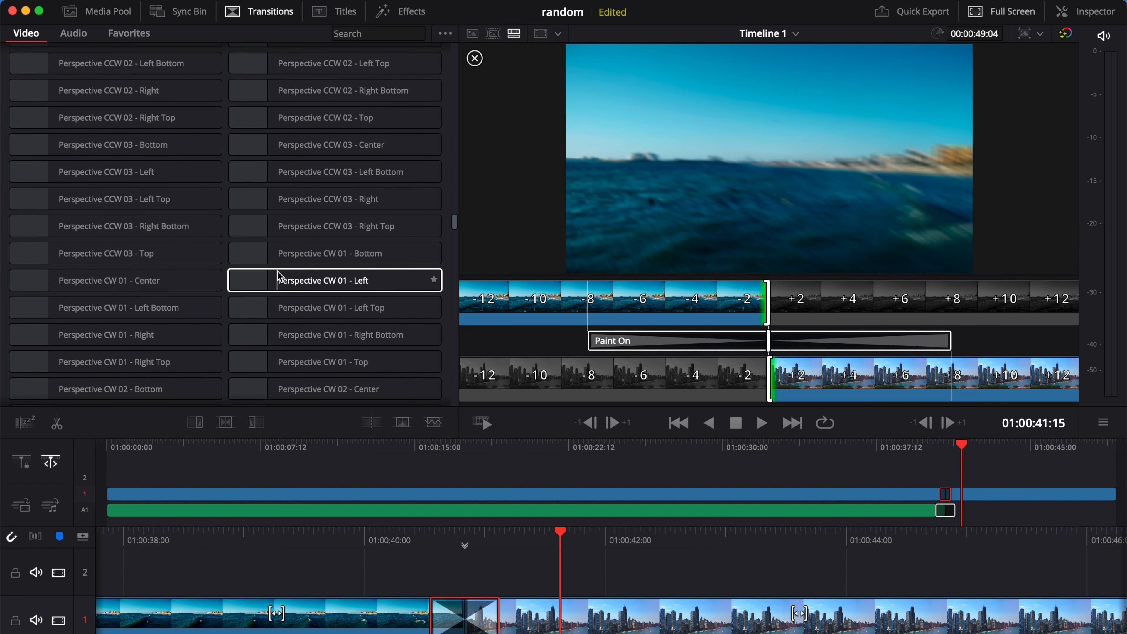
{"action": "scroll", "coordinate": [257, 350], "scroll_direction": "down", "scroll_amount": 12}
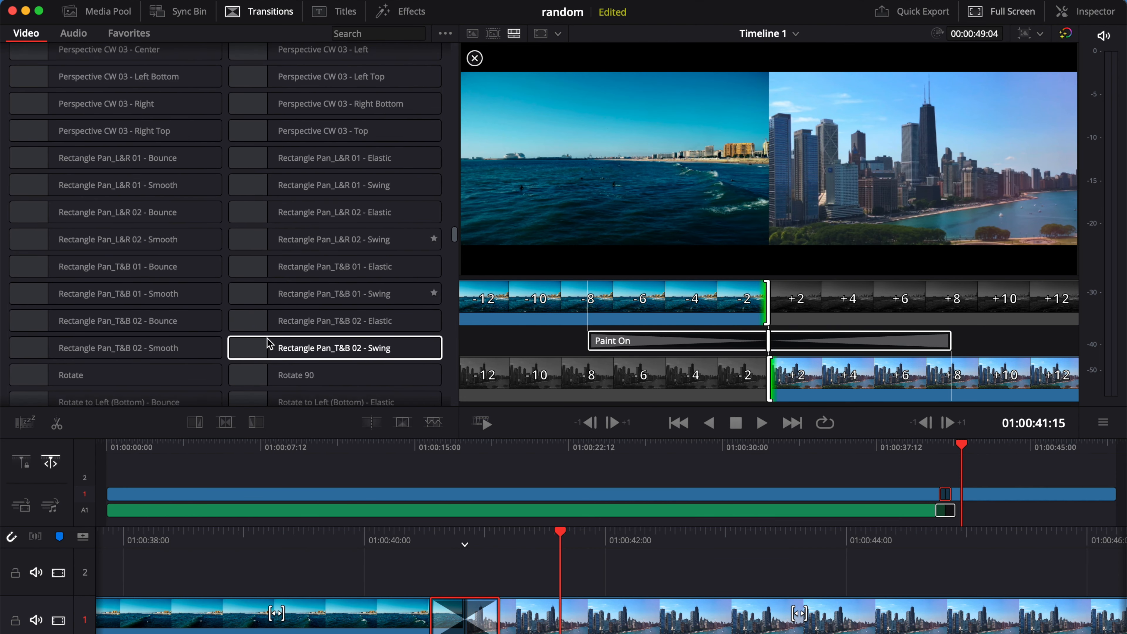
{"action": "scroll", "coordinate": [273, 298], "scroll_direction": "up", "scroll_amount": 5}
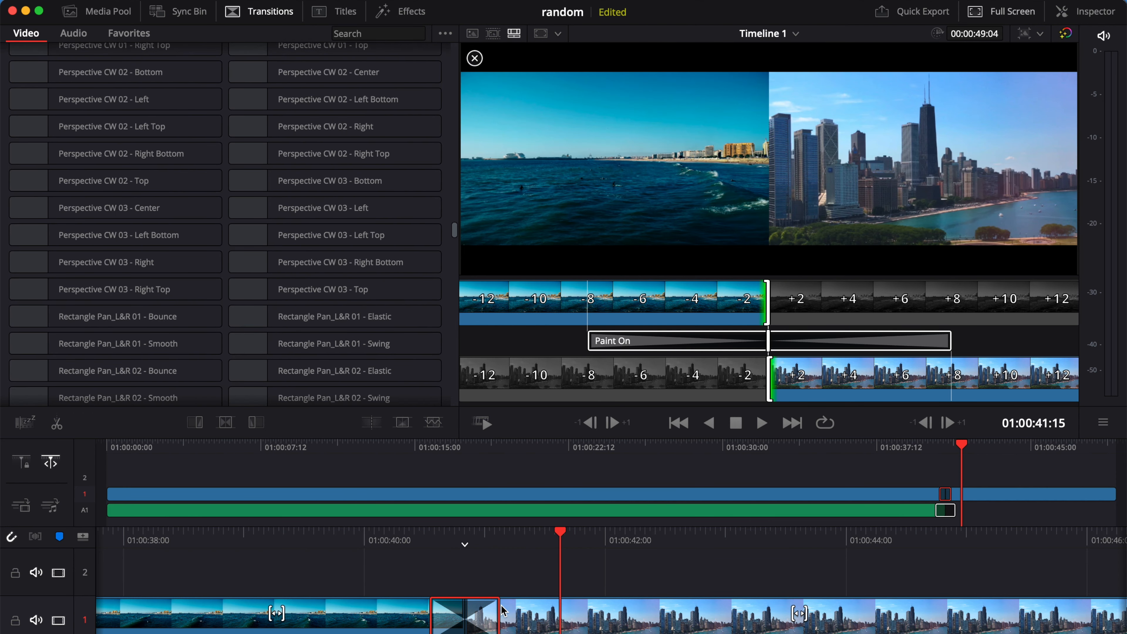
{"action": "key", "text": "Delete"}
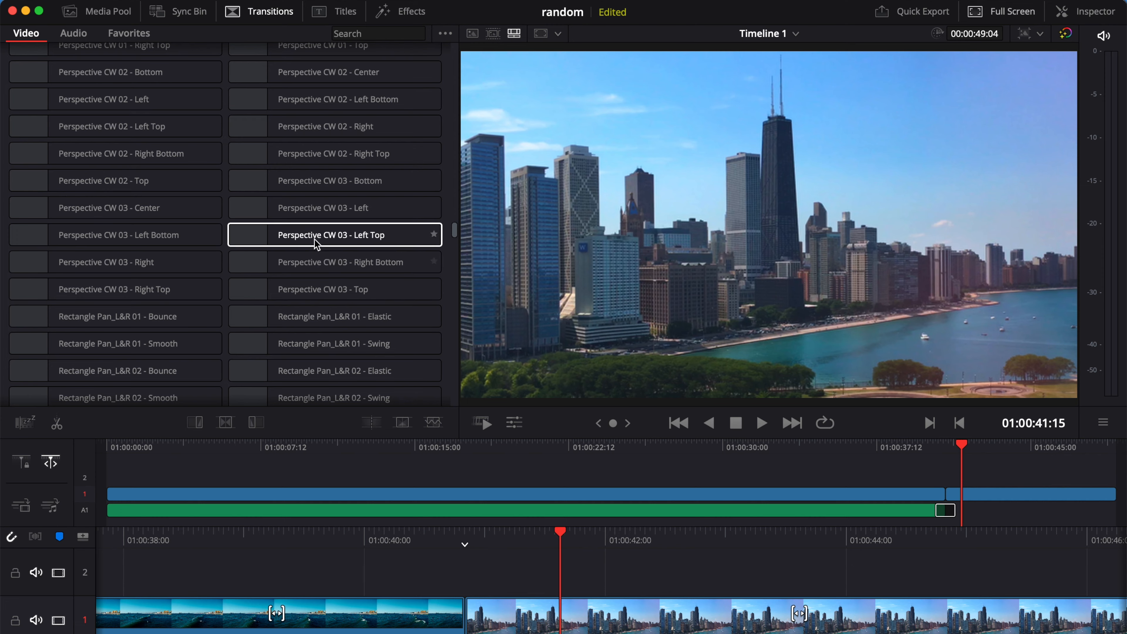
{"action": "left_click_drag", "start_coordinate": [291, 212], "coordinate": [465, 615]}
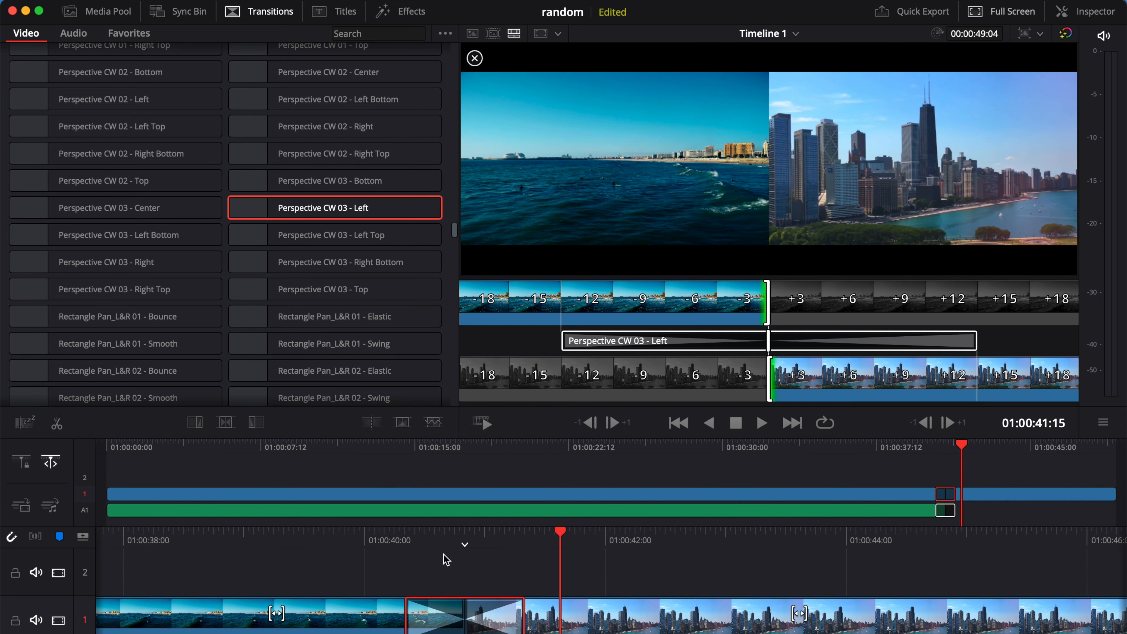
- Set the Perspective CW 03 - Left transition's motion blur Quality to 5 and Shutter Angle to 181.4
{"action": "left_click", "coordinate": [429, 535]}
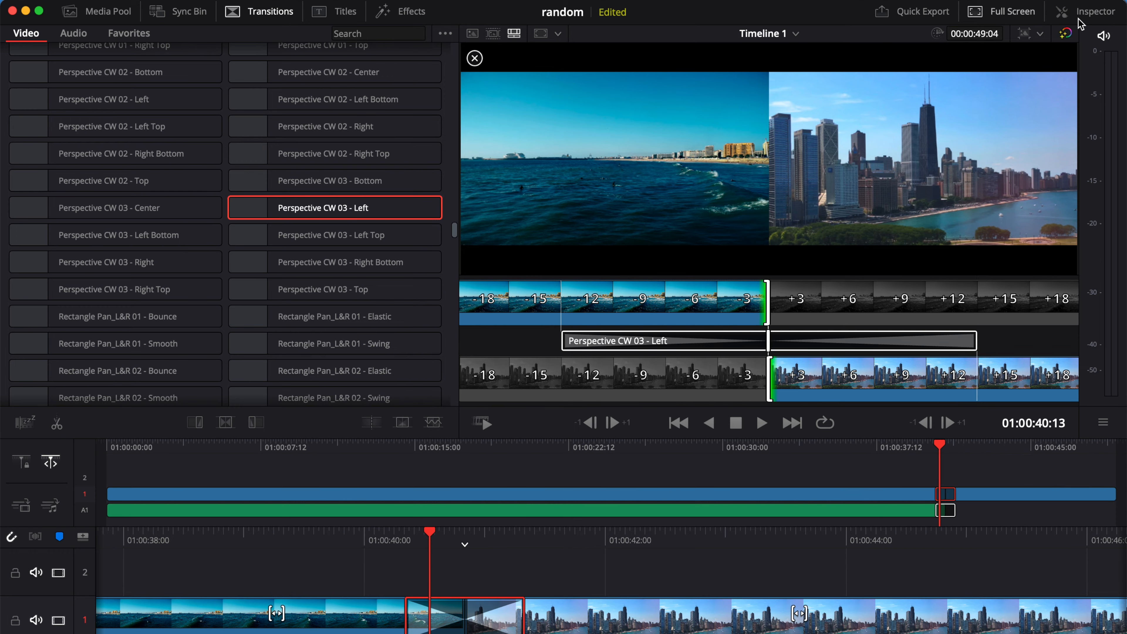
{"action": "left_click", "coordinate": [1086, 11]}
{"action": "left_click_drag", "start_coordinate": [1030, 260], "coordinate": [1004, 278]}
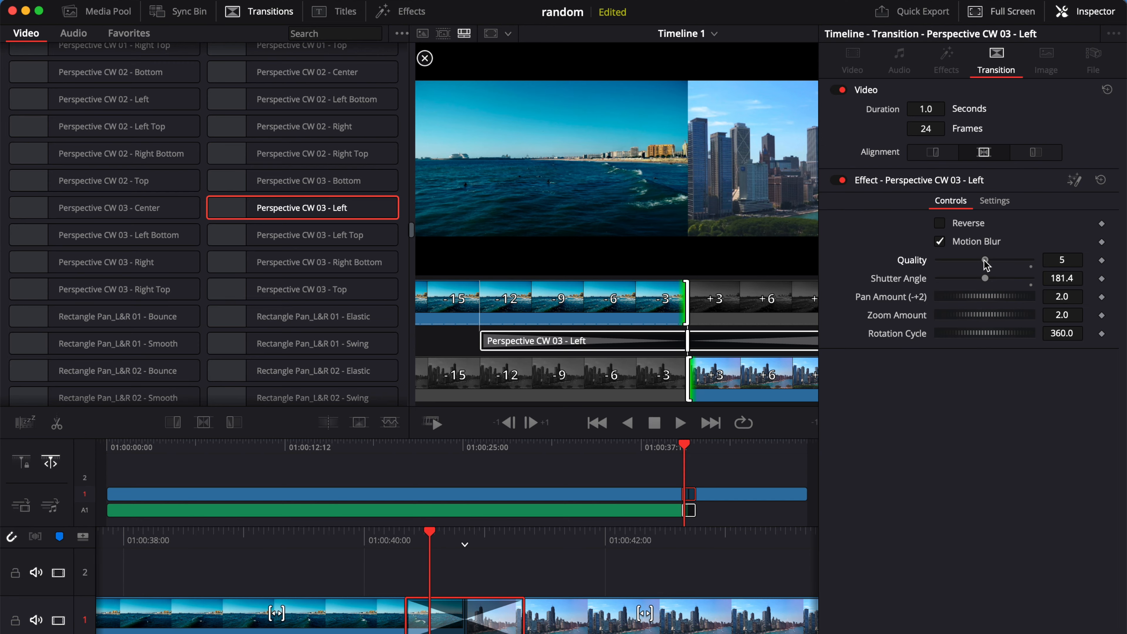
- Play back the Perspective CW 03 - Left transition to review how its motion blur looks
{"action": "left_click", "coordinate": [1085, 12]}
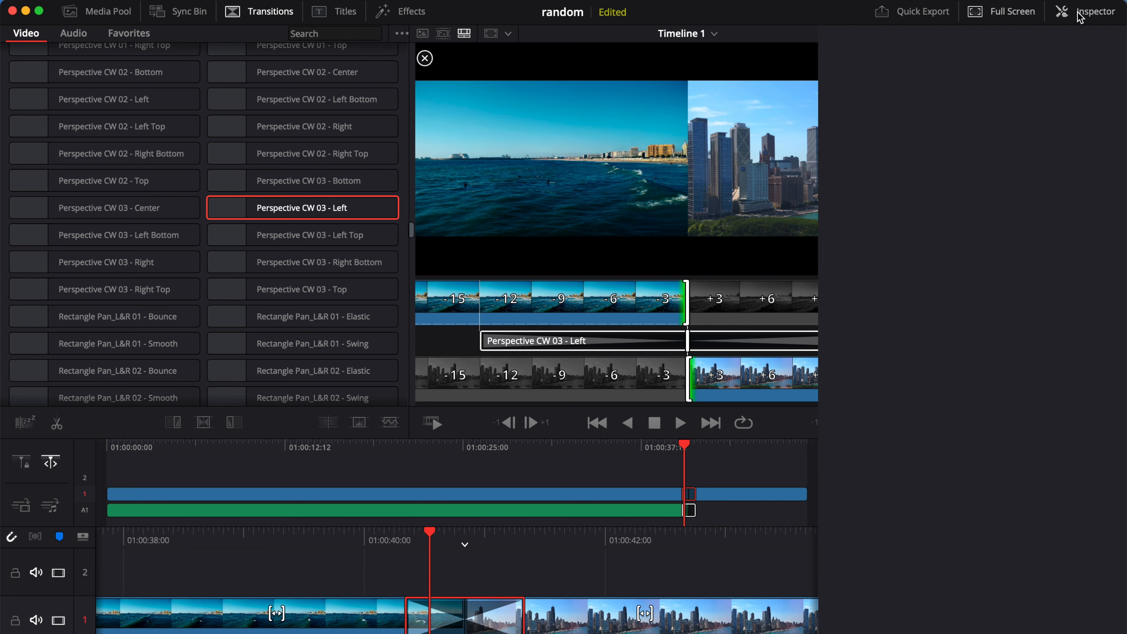
{"action": "left_click", "coordinate": [389, 538]}
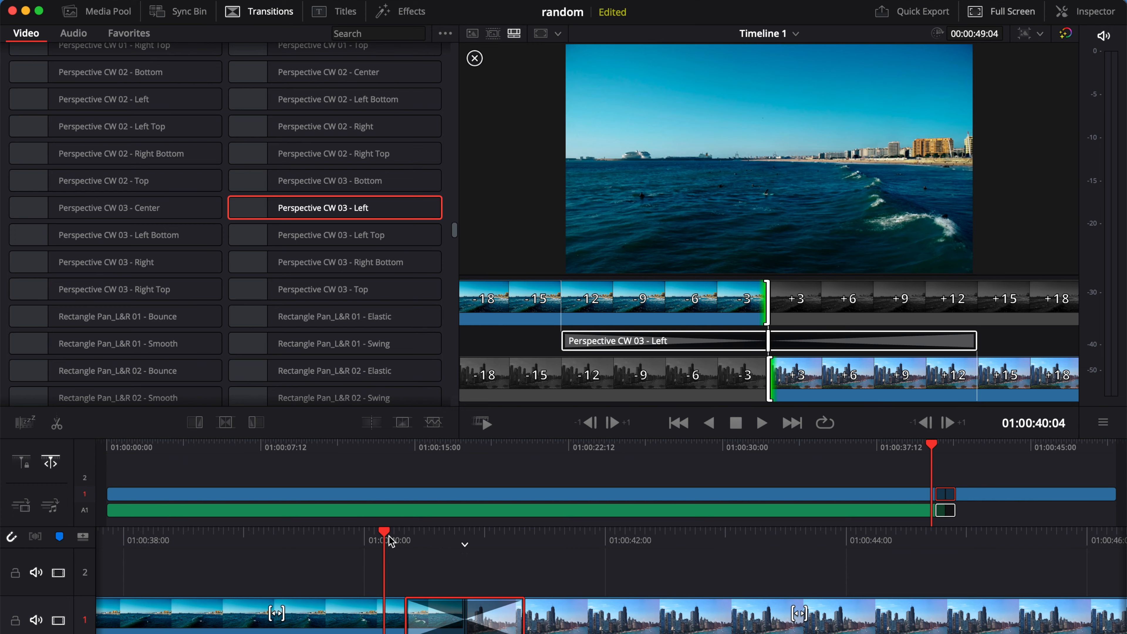
{"action": "key", "text": "space"}
{"action": "left_click", "coordinate": [385, 538]}
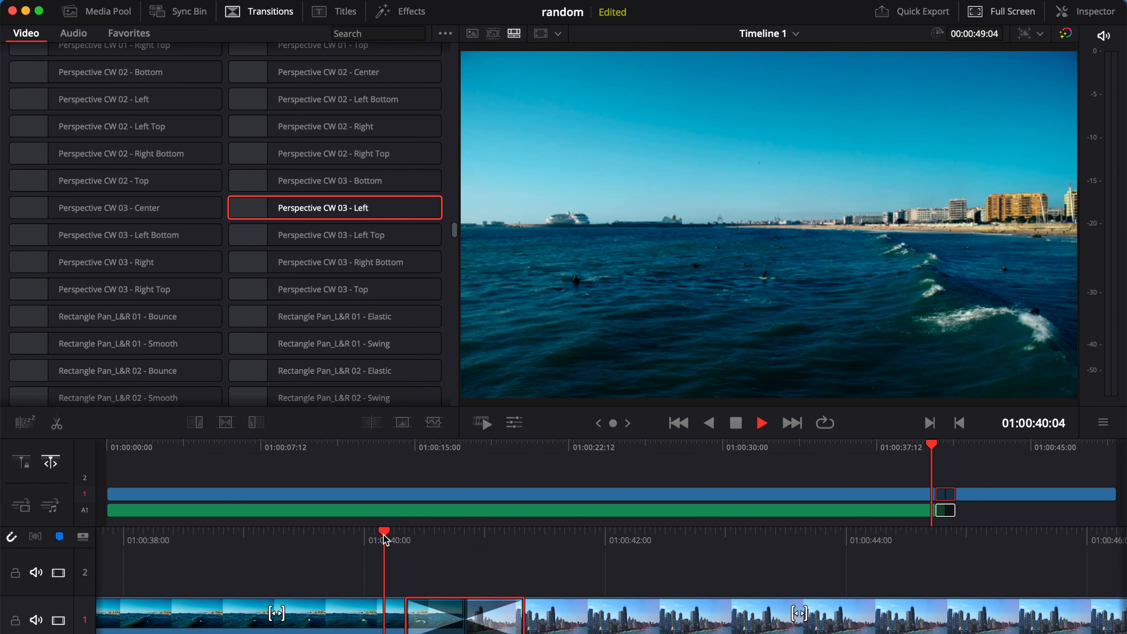
{"action": "left_click", "coordinate": [385, 538]}
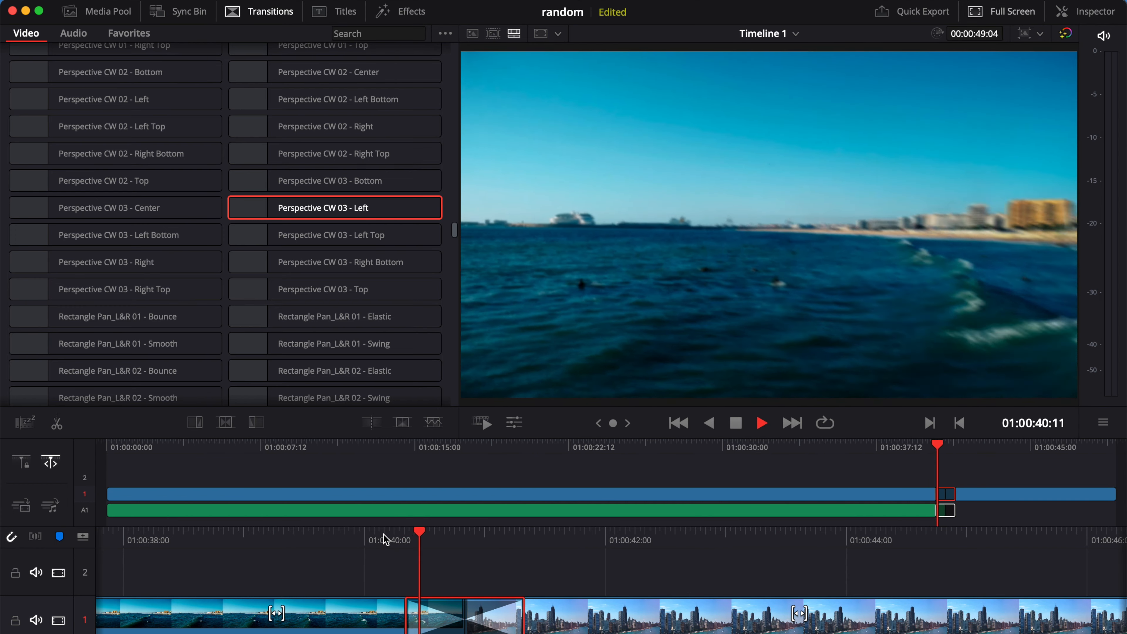
{"action": "key", "text": "space"}
{"action": "left_click", "coordinate": [445, 540]}
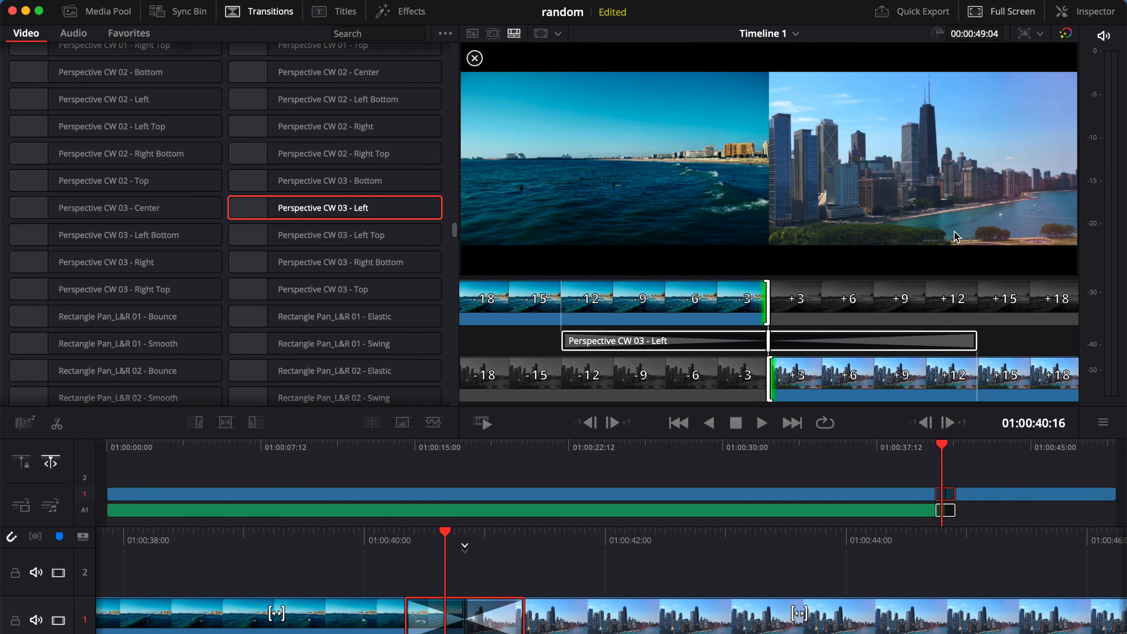
- Turn off Motion Blur and turn on Reverse for the Perspective CW 03 - Left transition
{"action": "left_click", "coordinate": [1086, 12]}
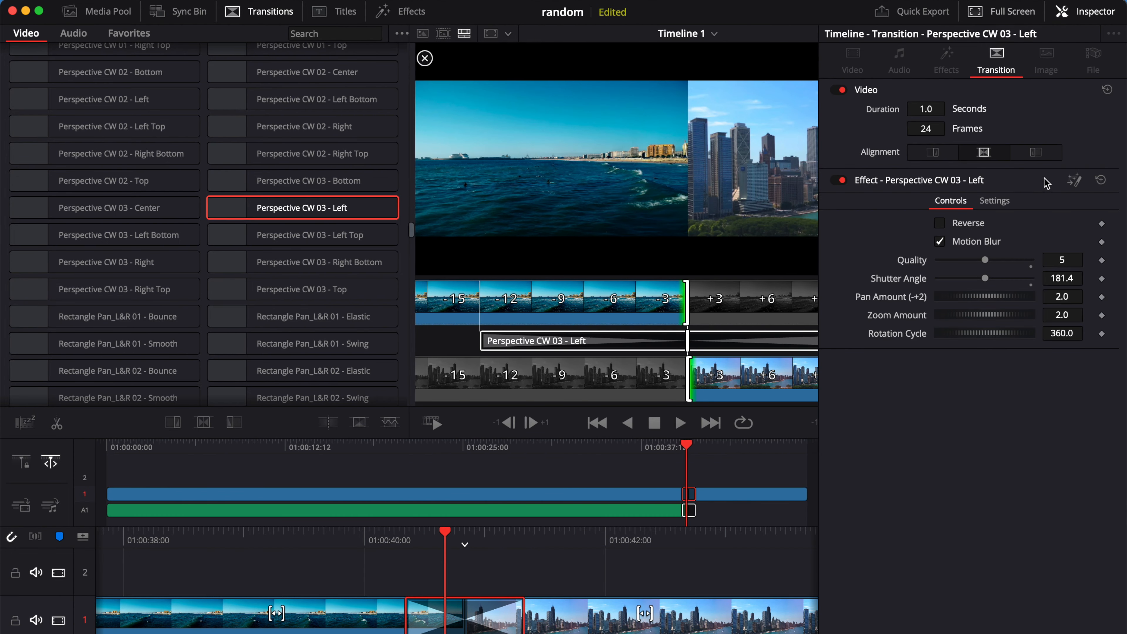
{"action": "left_click", "coordinate": [956, 240]}
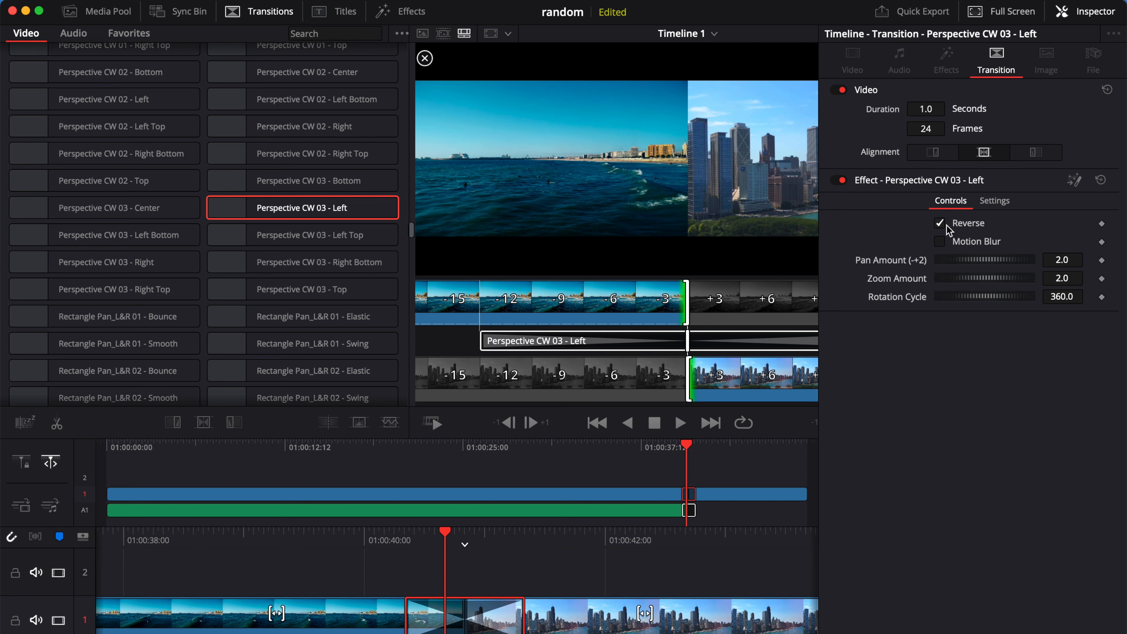
{"action": "left_click", "coordinate": [1086, 12]}
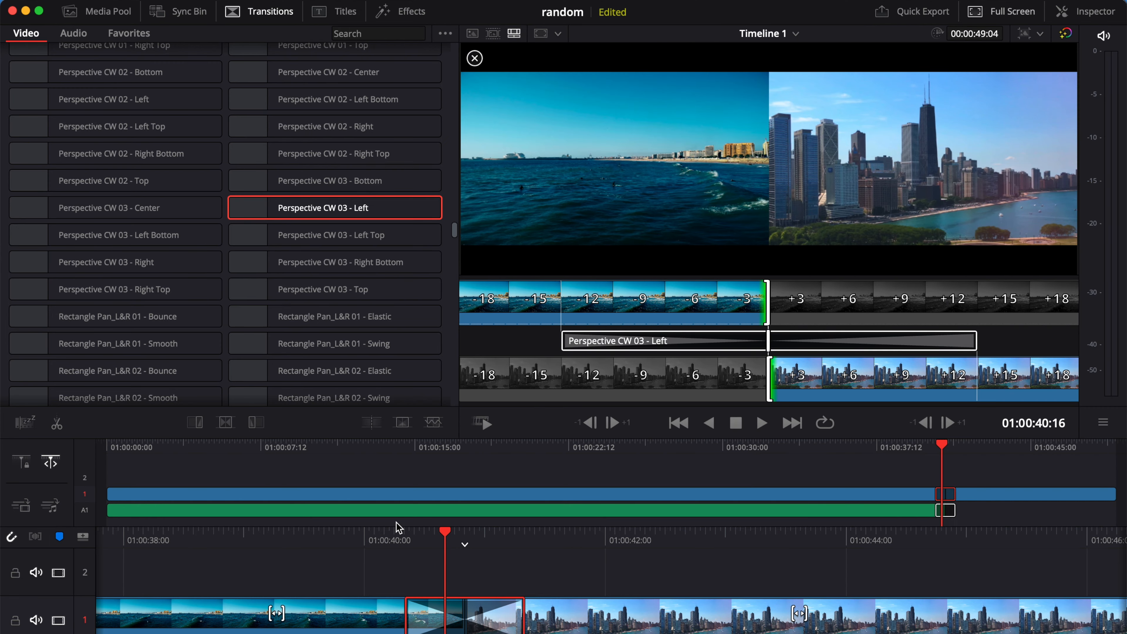
- Play back the reversed Perspective CW 03 - Left transition several times and recheck its settings
{"action": "key", "text": "space"}
{"action": "left_click", "coordinate": [387, 539]}
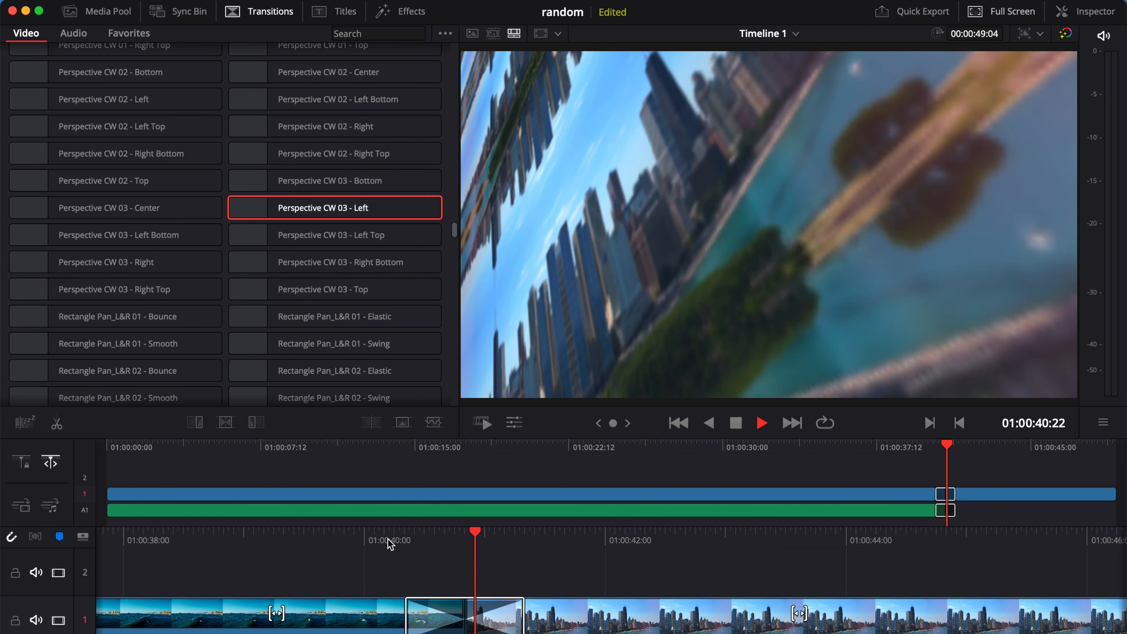
{"action": "left_click", "coordinate": [387, 539]}
{"action": "key", "text": "space"}
{"action": "left_click", "coordinate": [387, 539]}
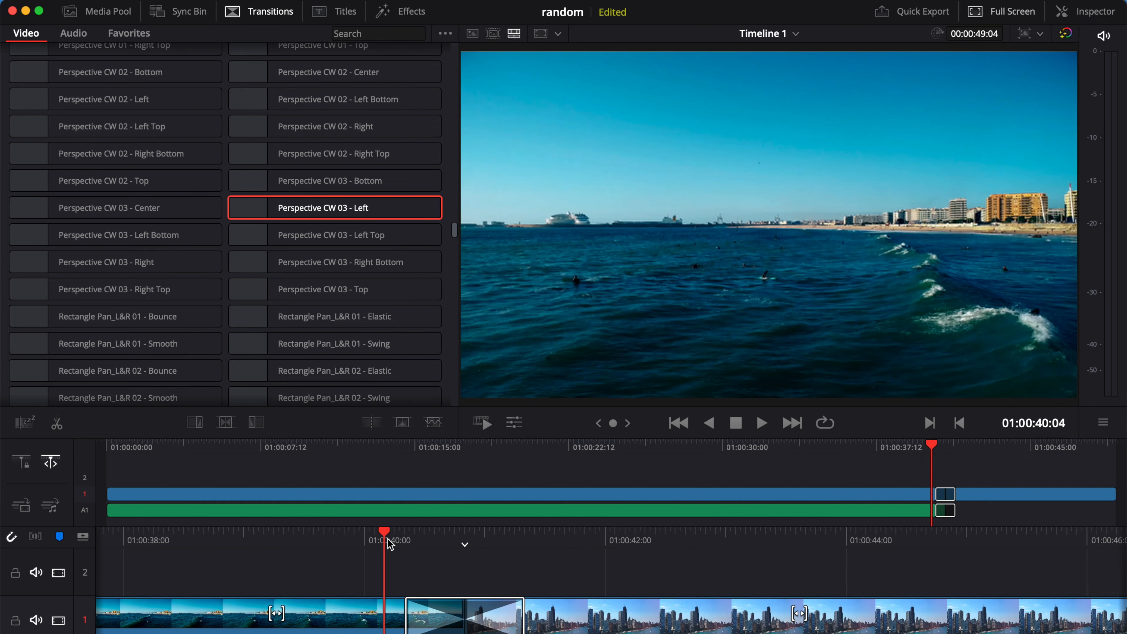
{"action": "key", "text": "space"}
{"action": "left_click", "coordinate": [1082, 12]}
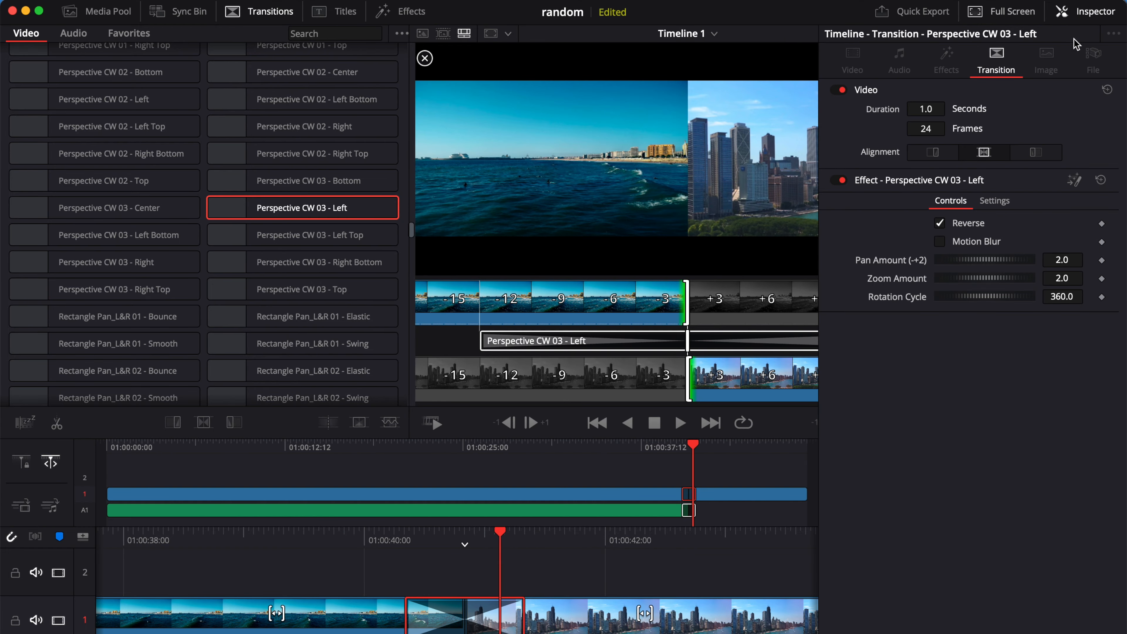
{"action": "left_click", "coordinate": [1062, 11]}
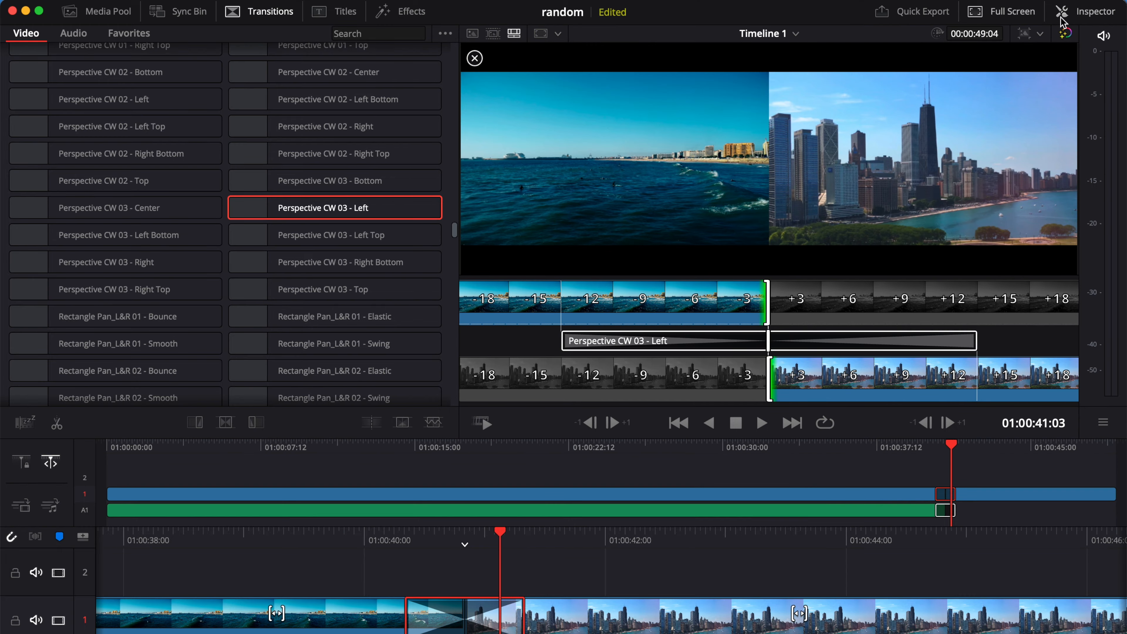
{"action": "left_click", "coordinate": [382, 539]}
{"action": "key", "text": "space"}
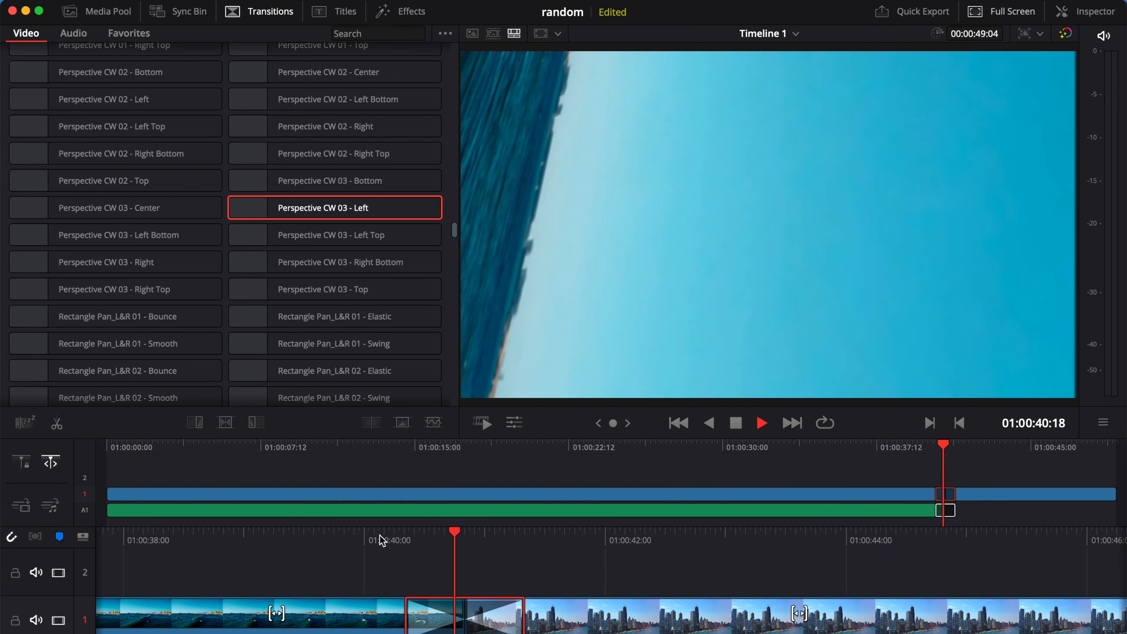
{"action": "left_click", "coordinate": [381, 539]}
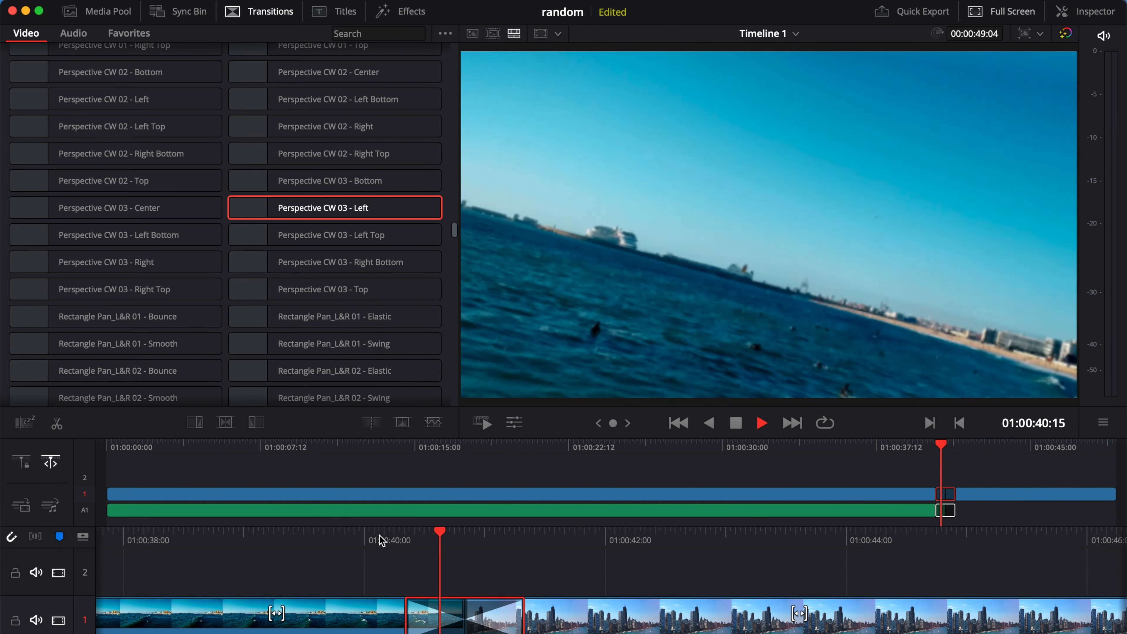
- Replace the Perspective CW 03 - Left transition at the cut with Zoom In (C) 02 - Smooth
{"action": "scroll", "coordinate": [442, 282], "scroll_direction": "down", "scroll_amount": 15}
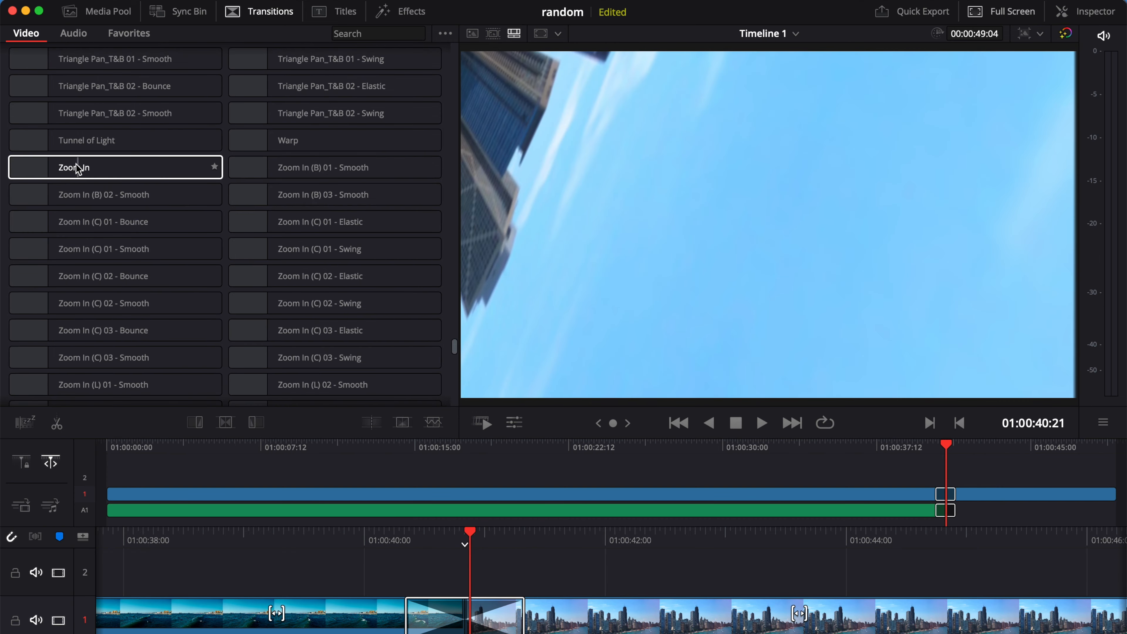
{"action": "scroll", "coordinate": [247, 340], "scroll_direction": "down", "scroll_amount": 3}
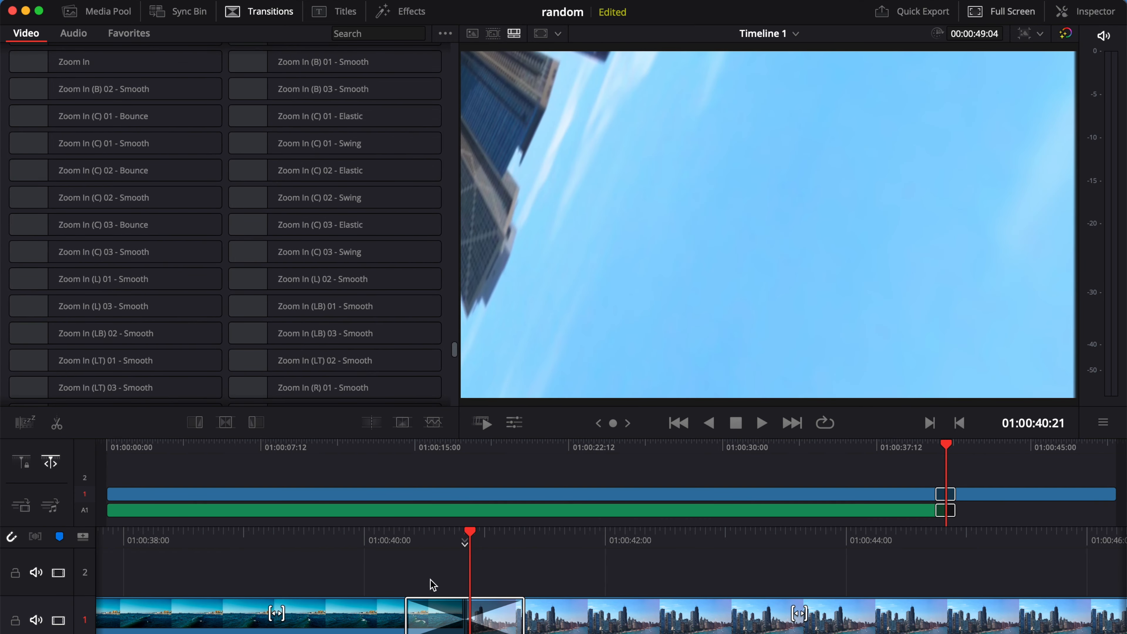
{"action": "left_click", "coordinate": [446, 608]}
{"action": "key", "text": "Delete"}
{"action": "left_click_drag", "start_coordinate": [272, 384], "coordinate": [464, 612]}
- Look through the other zoom transitions and play back the Zoom In (C) 02 - Smooth transition at the cut
{"action": "scroll", "coordinate": [344, 306], "scroll_direction": "down", "scroll_amount": 10}
{"action": "scroll", "coordinate": [344, 306], "scroll_direction": "up", "scroll_amount": 10}
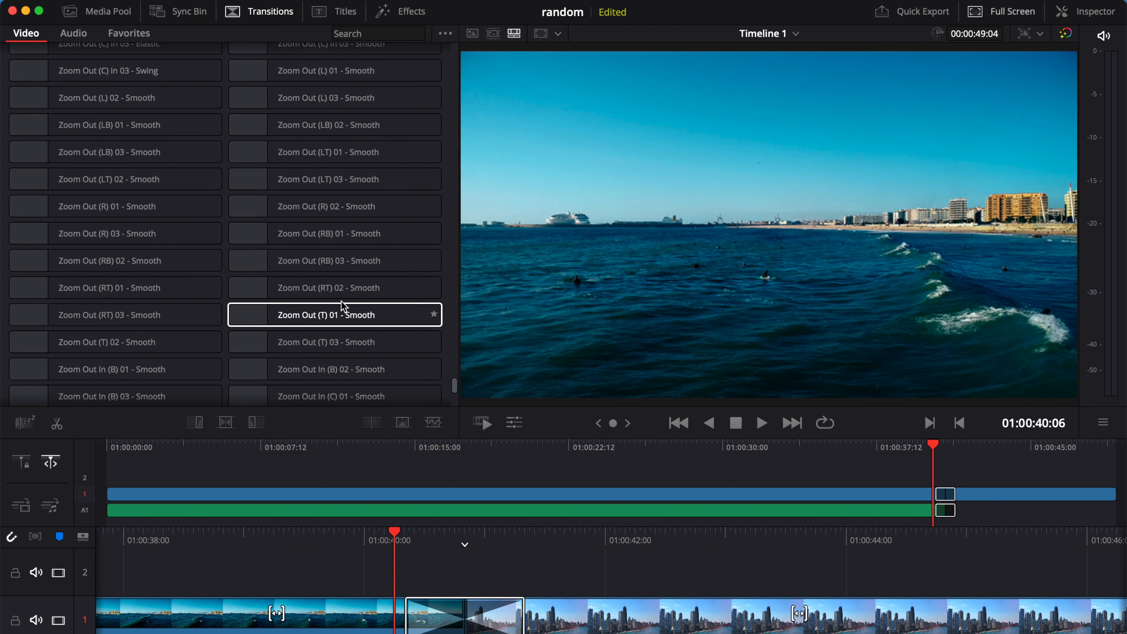
{"action": "scroll", "coordinate": [344, 307], "scroll_direction": "up", "scroll_amount": 5}
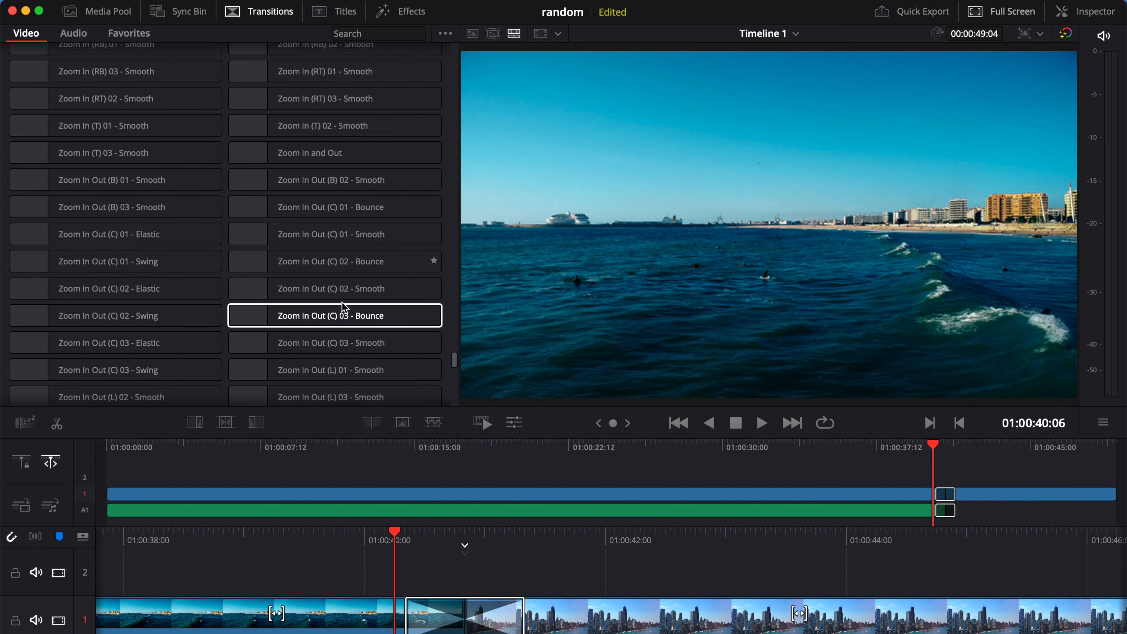
{"action": "scroll", "coordinate": [344, 307], "scroll_direction": "down", "scroll_amount": 8}
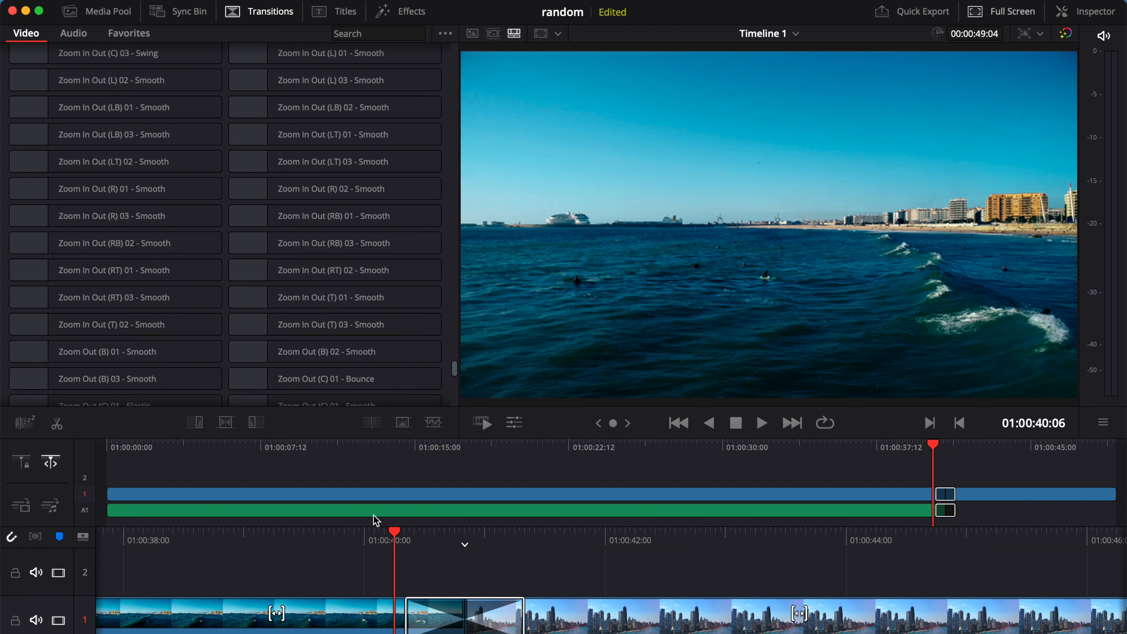
{"action": "key", "text": "space"}
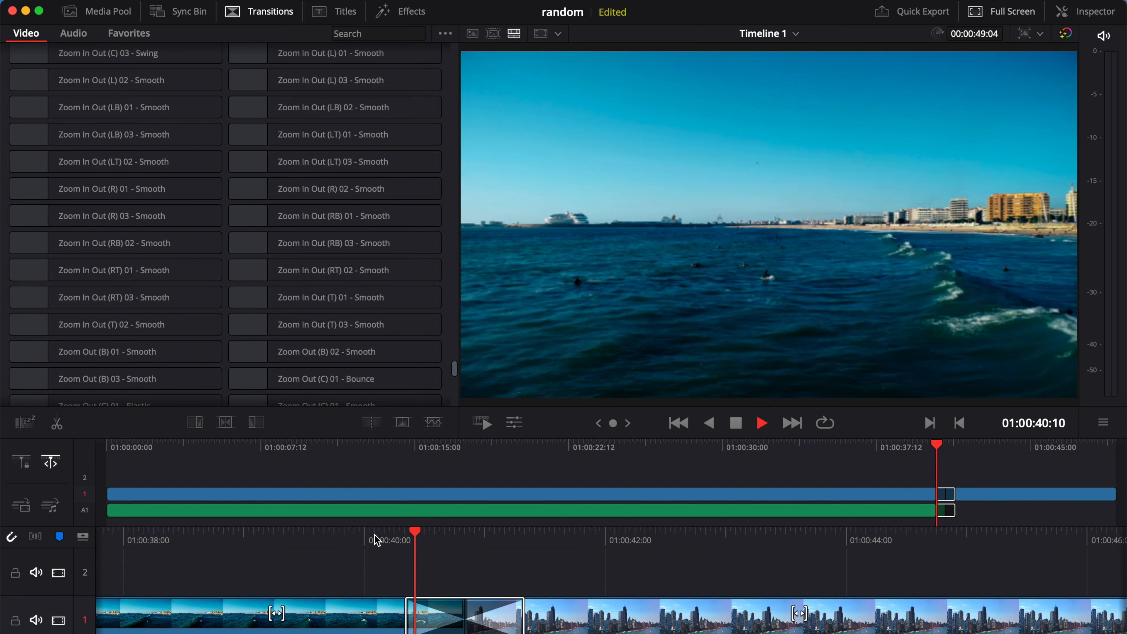
{"action": "left_click", "coordinate": [389, 536]}
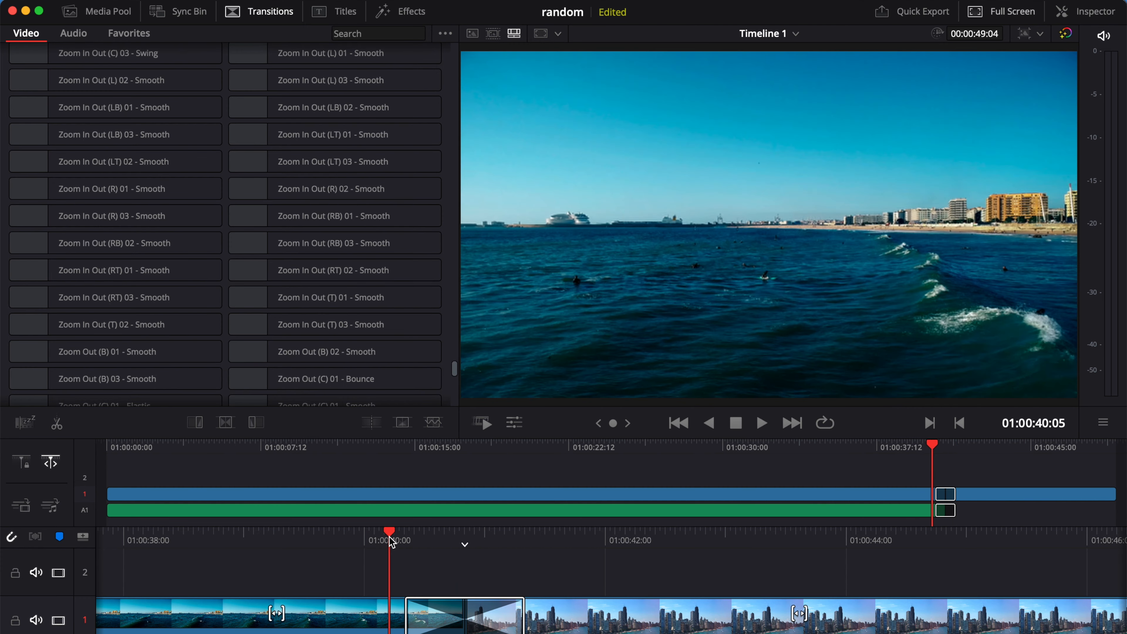
{"action": "left_click", "coordinate": [389, 536]}
{"action": "key", "text": "space"}
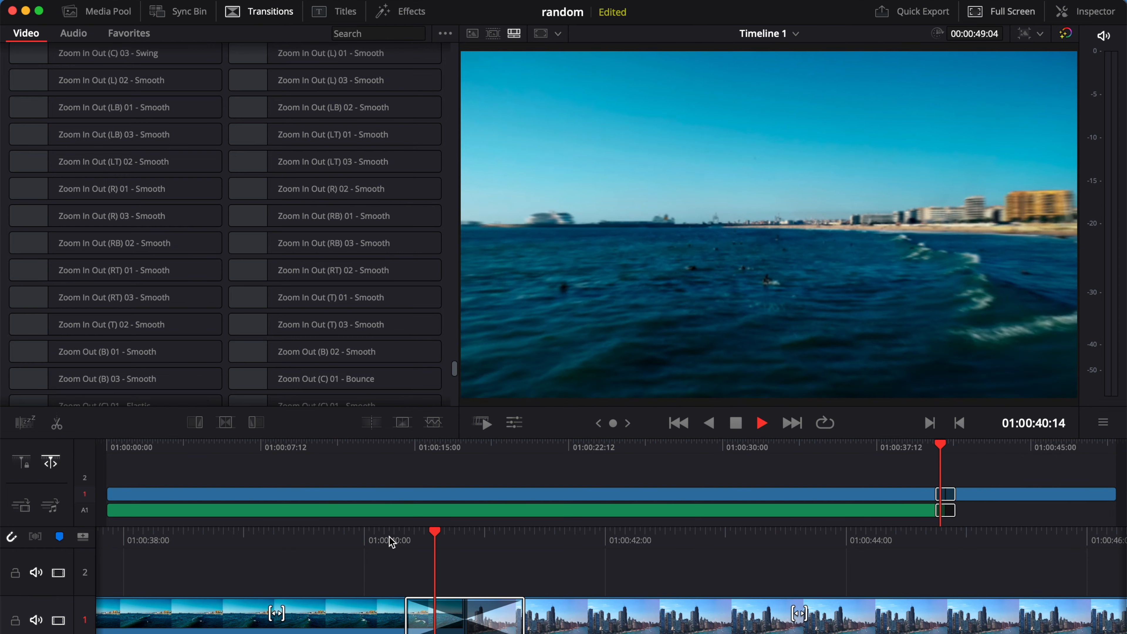
{"action": "left_click", "coordinate": [389, 536]}
{"action": "key", "text": "space"}
- Delete the Zoom In (C) 02 - Smooth transition and apply Zoom Out (LT) 01 - Smooth at the cut
{"action": "left_click", "coordinate": [485, 627]}
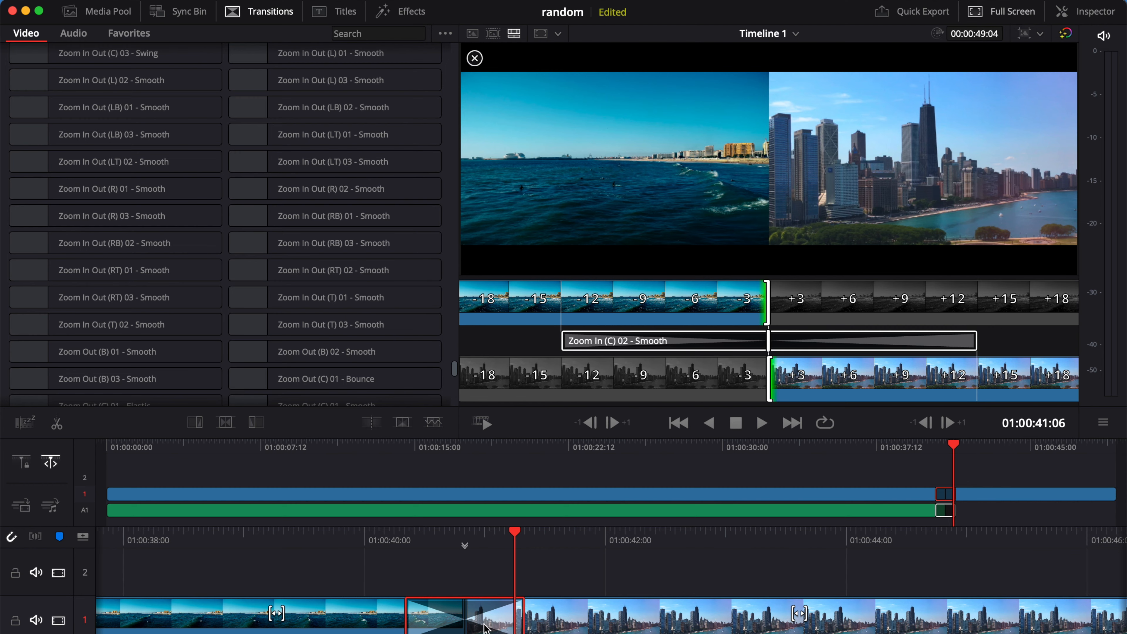
{"action": "key", "text": "Delete"}
{"action": "scroll", "coordinate": [334, 362], "scroll_direction": "down", "scroll_amount": 6}
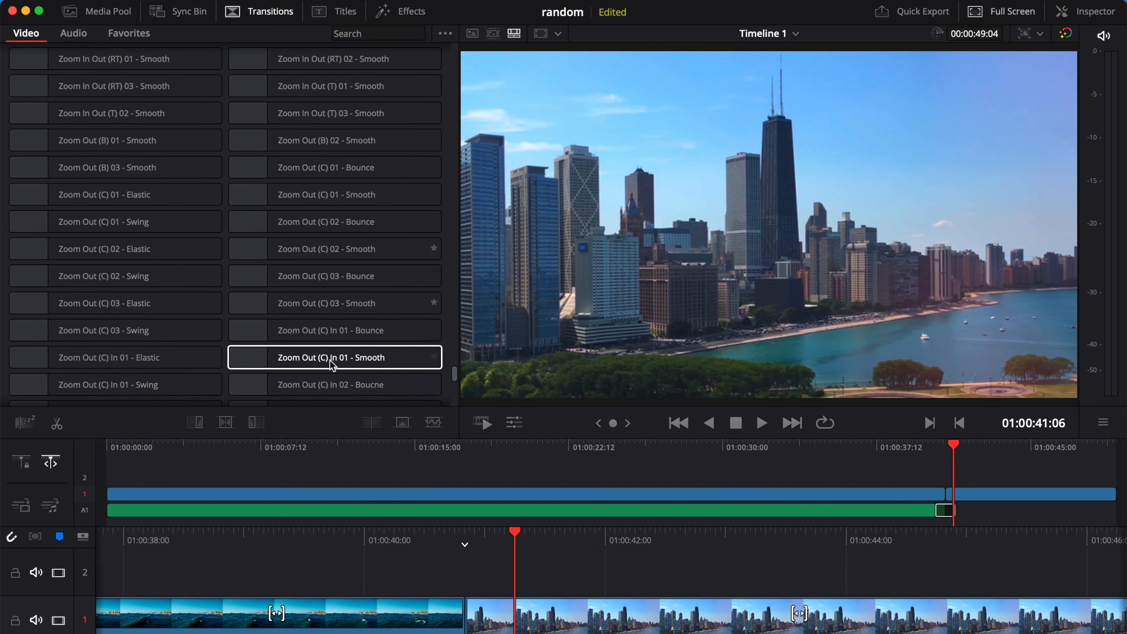
{"action": "scroll", "coordinate": [333, 364], "scroll_direction": "down", "scroll_amount": 12}
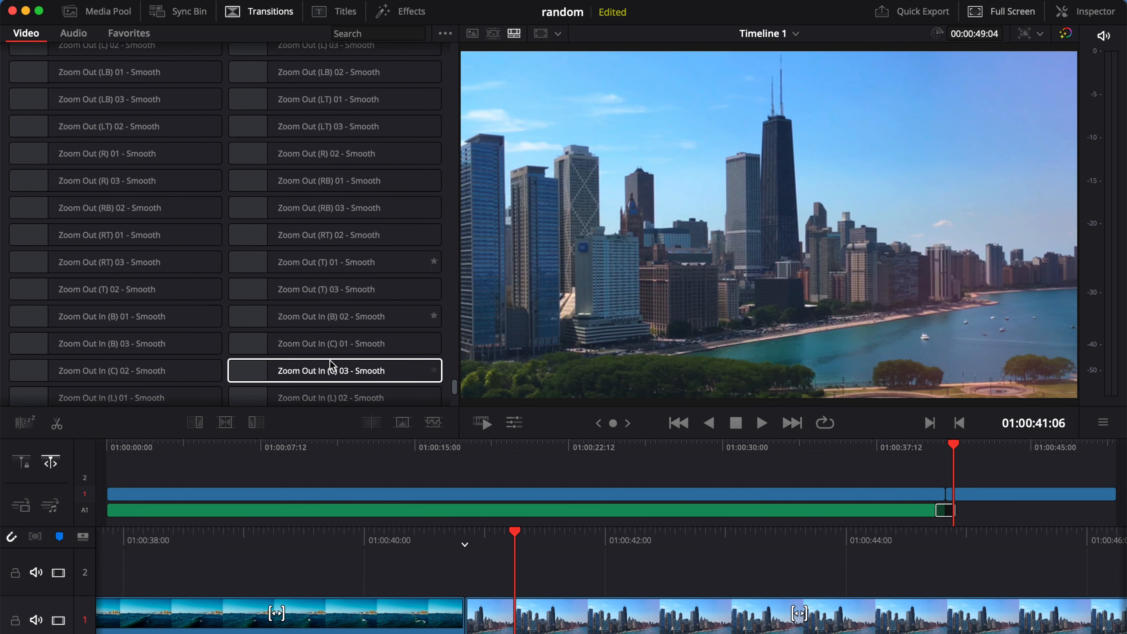
{"action": "scroll", "coordinate": [333, 366], "scroll_direction": "up", "scroll_amount": 3}
{"action": "left_click_drag", "start_coordinate": [335, 204], "coordinate": [465, 615]}
- Play back the Zoom Out (LT) 01 - Smooth transition from just before the cut
{"action": "left_click", "coordinate": [377, 538]}
{"action": "key", "text": "space"}
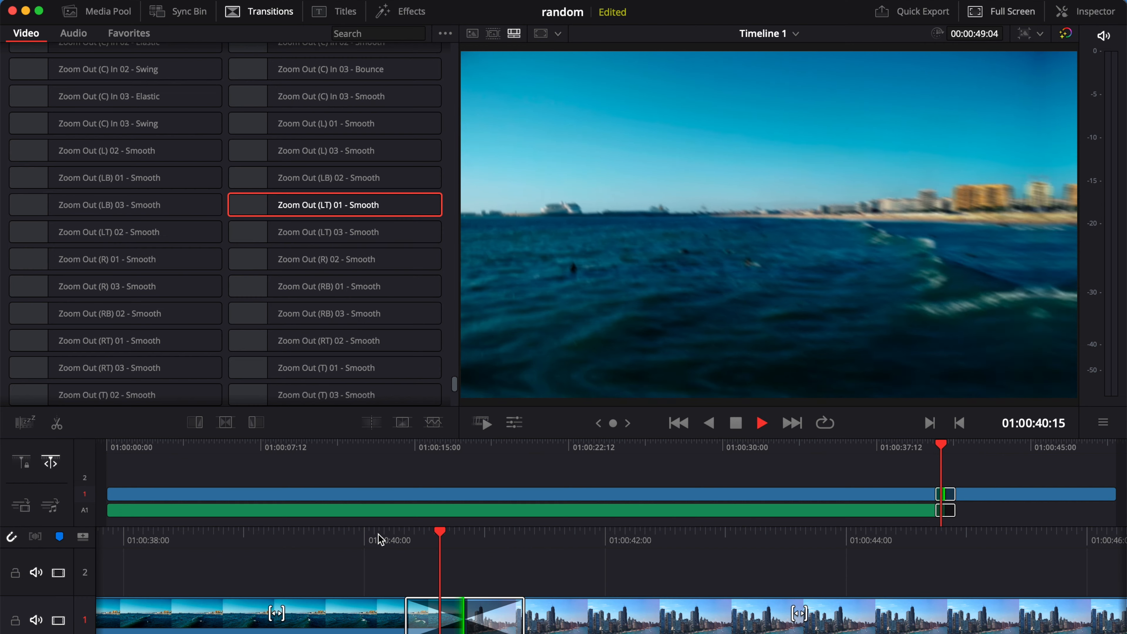
{"action": "left_click", "coordinate": [377, 538]}
{"action": "key", "text": "space"}
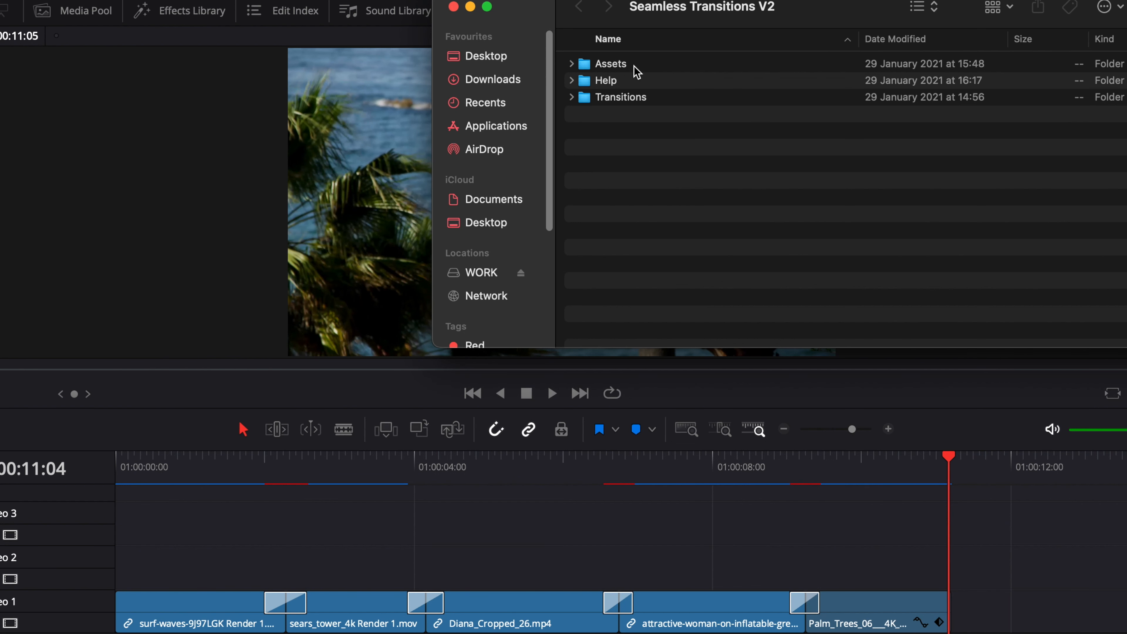
- In Finder, open the Sound FXs folder inside the Assets folder and look through its sound effect files
{"action": "double_click", "coordinate": [636, 70]}
{"action": "left_click", "coordinate": [639, 100]}
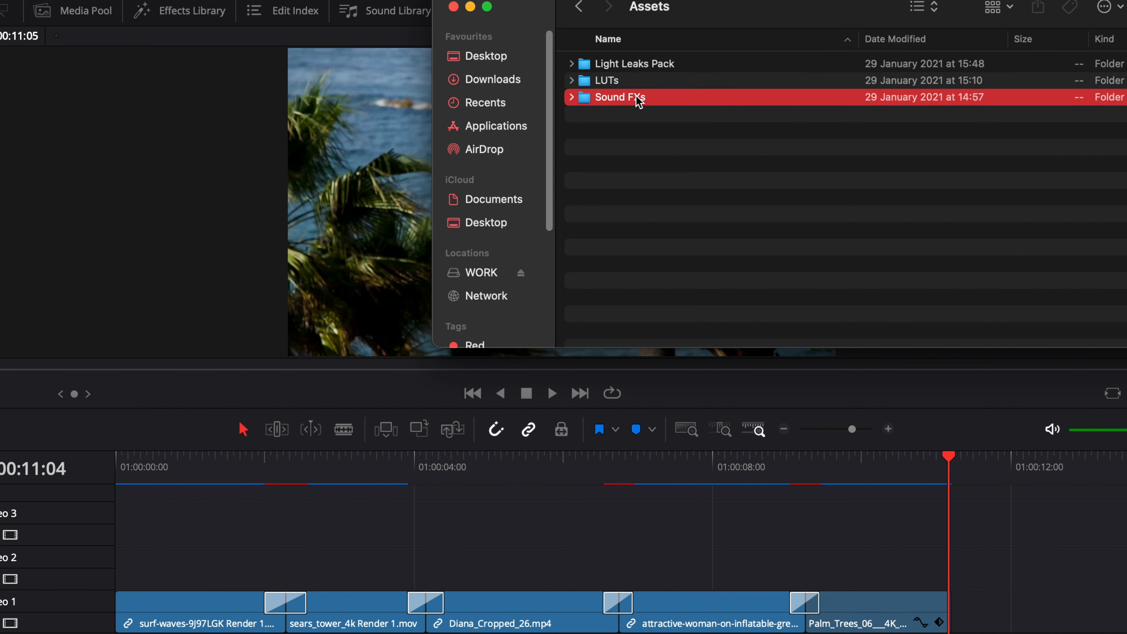
{"action": "double_click", "coordinate": [639, 100]}
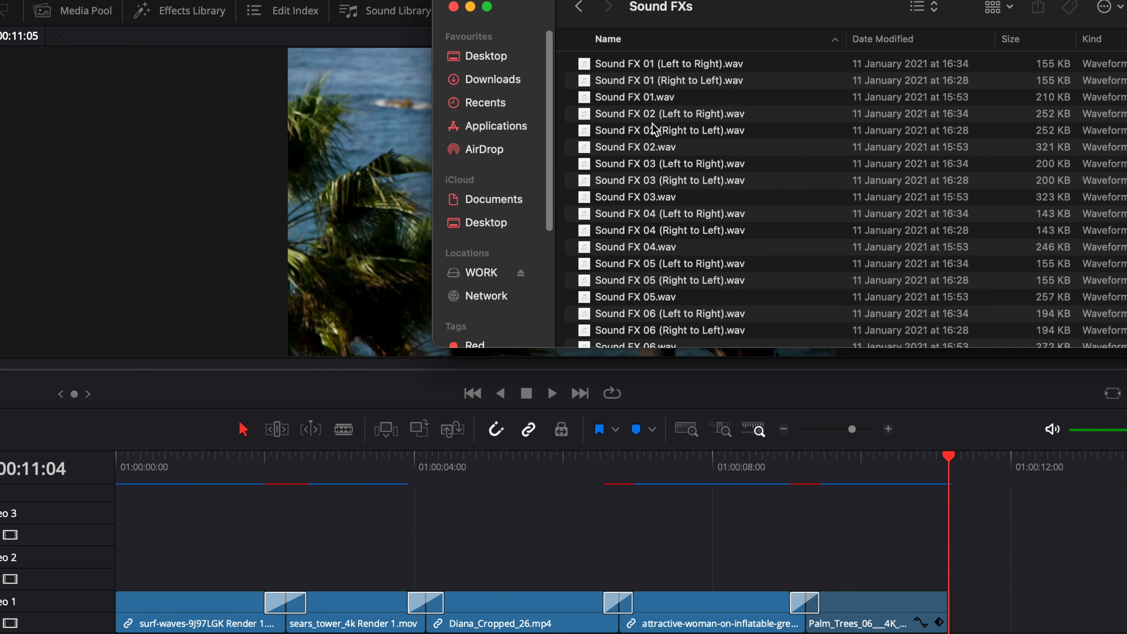
{"action": "scroll", "coordinate": [664, 286], "scroll_direction": "down", "scroll_amount": 20}
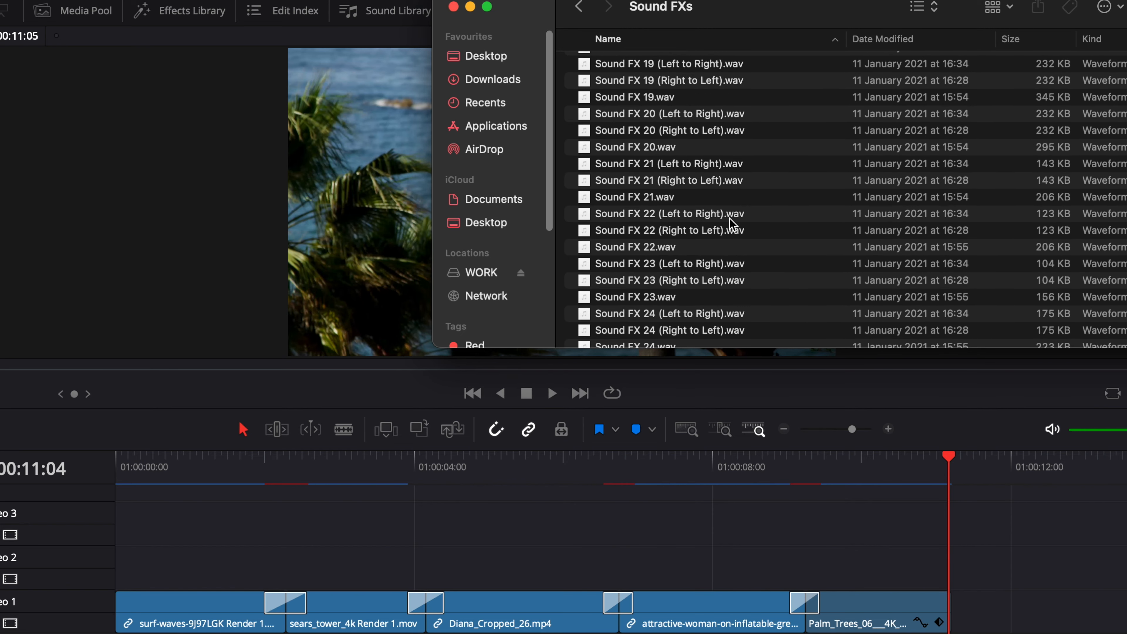
{"action": "scroll", "coordinate": [730, 222], "scroll_direction": "down", "scroll_amount": 5}
{"action": "scroll", "coordinate": [731, 222], "scroll_direction": "up", "scroll_amount": 3}
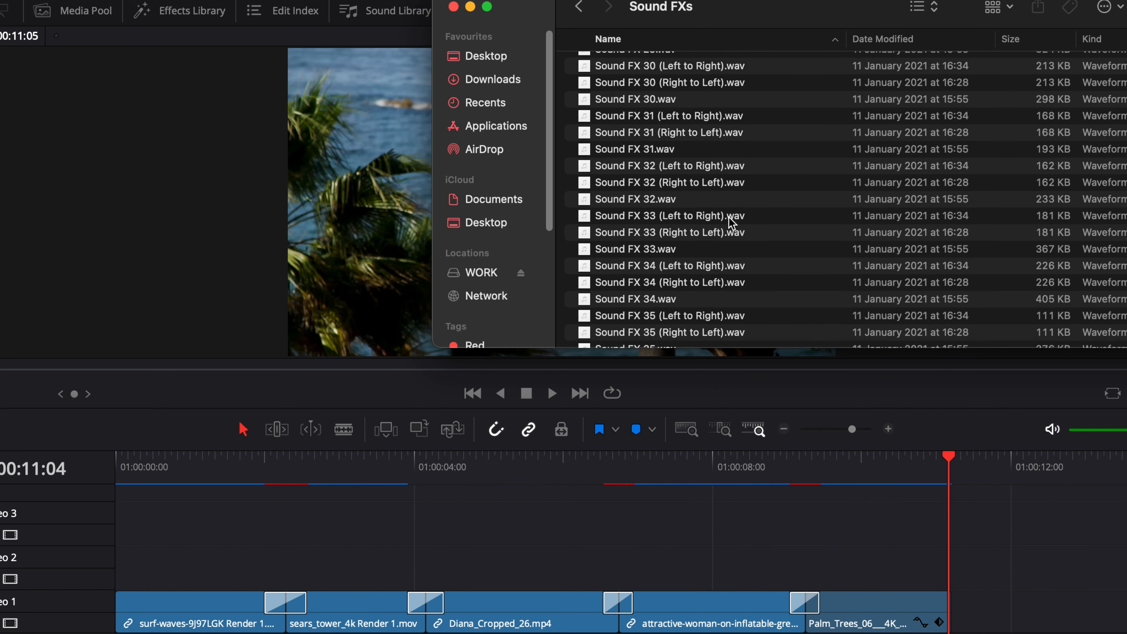
{"action": "scroll", "coordinate": [710, 248], "scroll_direction": "up", "scroll_amount": 20}
- Place Sound FX 04 (Left to Right).wav on a second audio track beneath the transition between the surf-waves and sears_tower clips, and play it back
{"action": "left_click", "coordinate": [667, 220]}
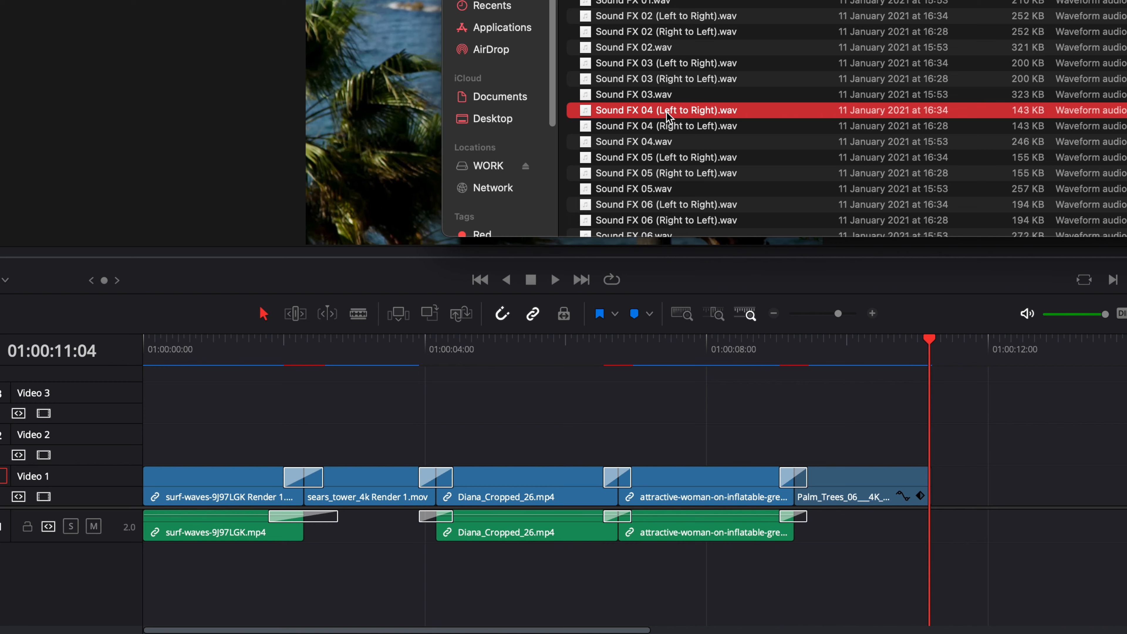
{"action": "left_click_drag", "start_coordinate": [667, 115], "coordinate": [323, 552]}
{"action": "left_click", "coordinate": [279, 355]}
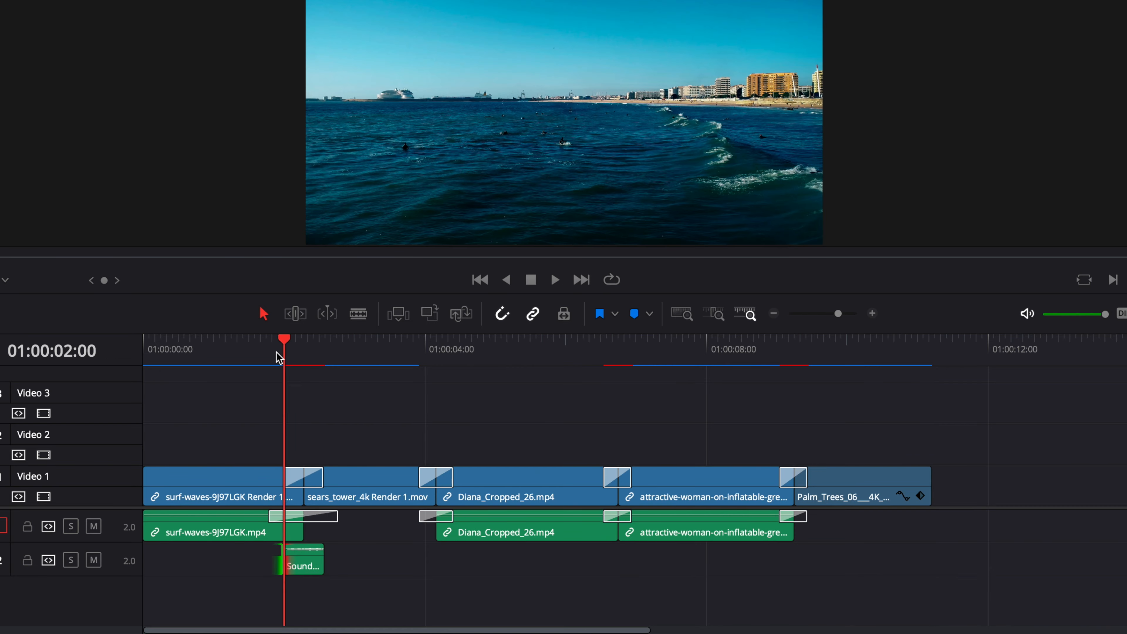
{"action": "key", "text": "space"}
{"action": "key", "text": "space"}
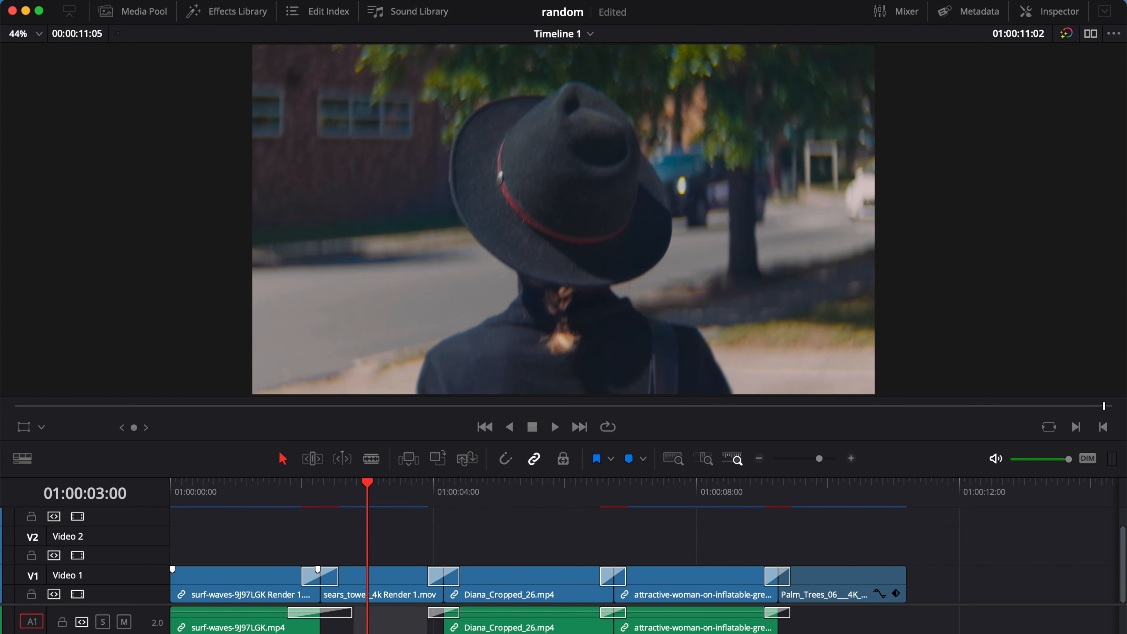